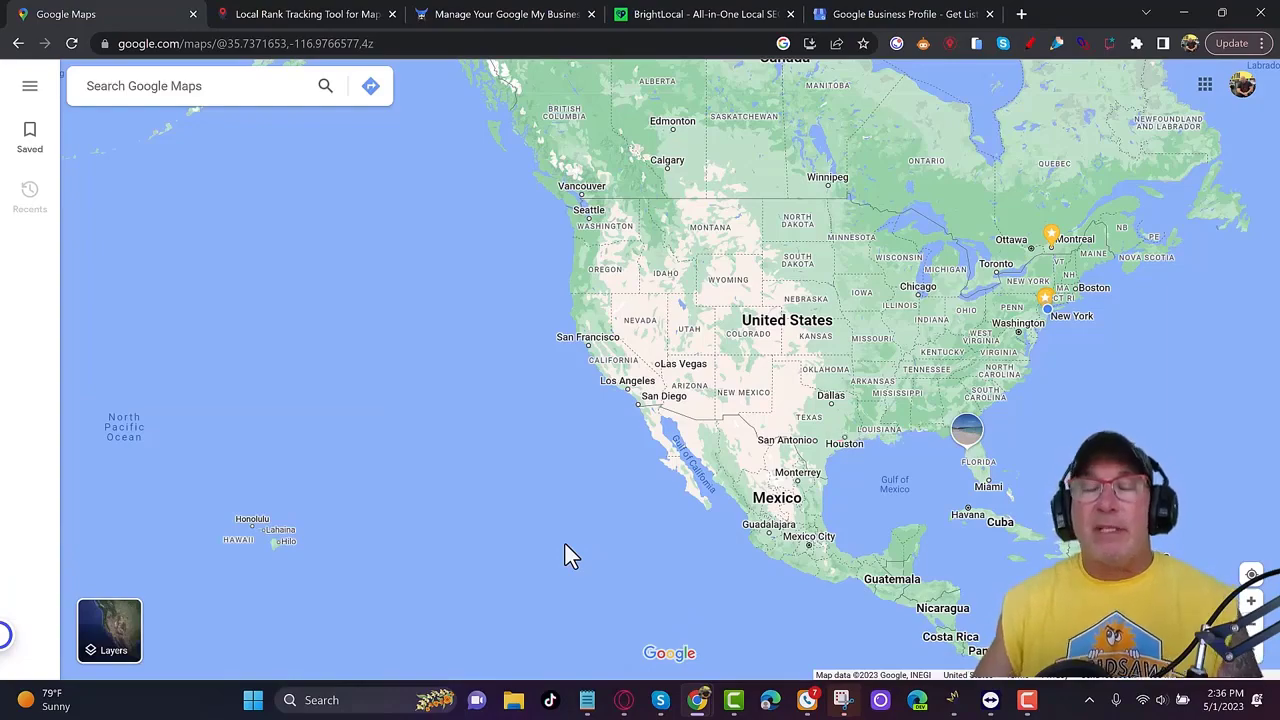
Step: Zoom the map in from the United States to the Land O' Lakes and Connerton area north of Tampa, Florida
scroll(988, 487, up, 3)
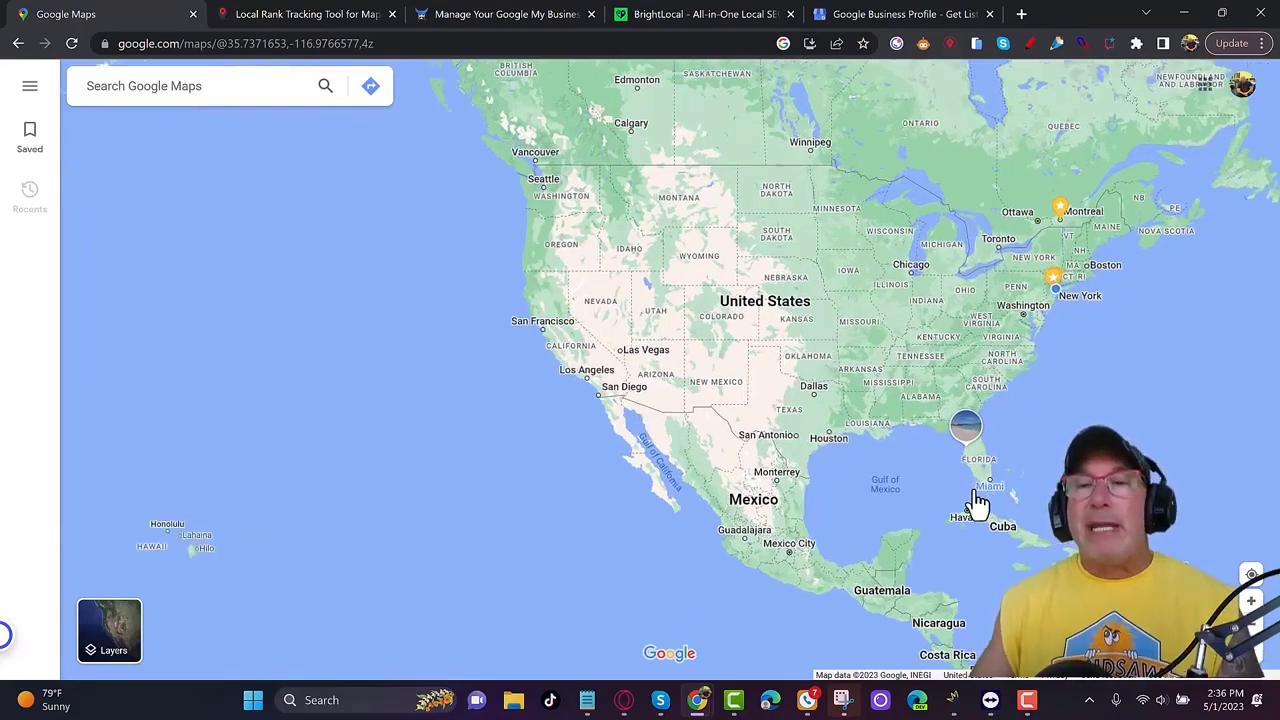
scroll(975, 505, up, 4)
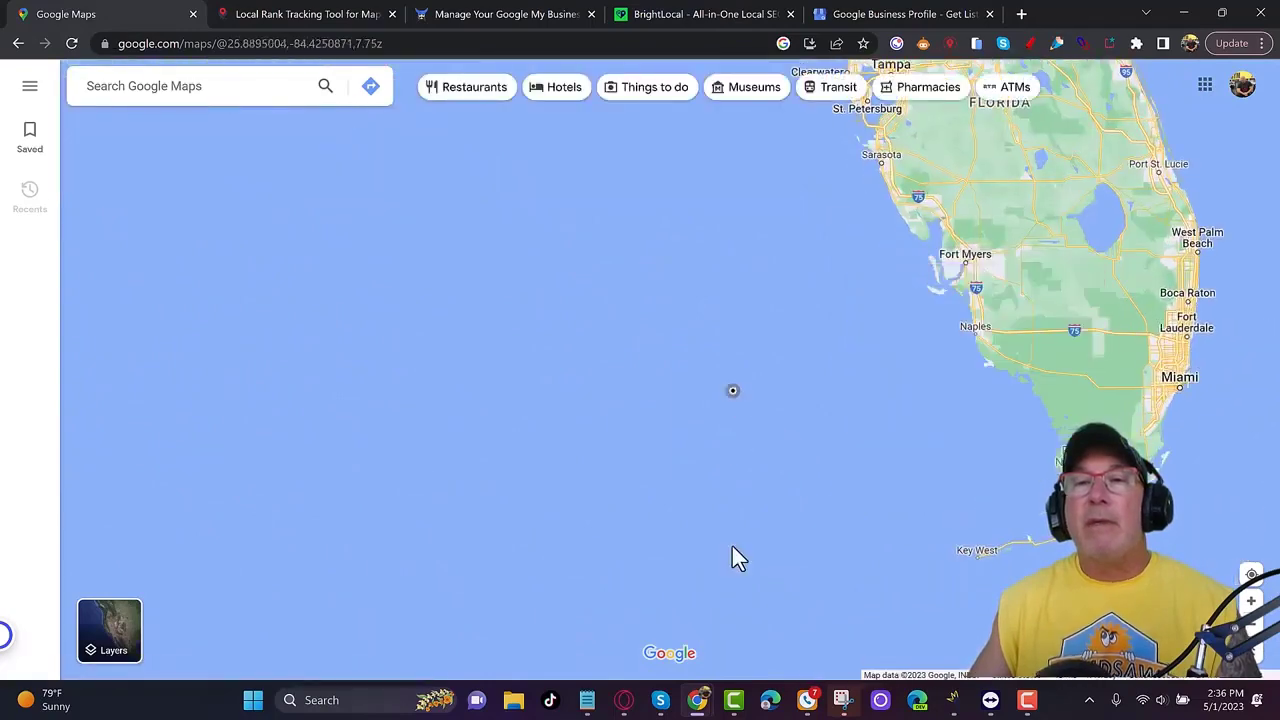
key(ctrl+a)
drag(1054, 211, 1035, 538)
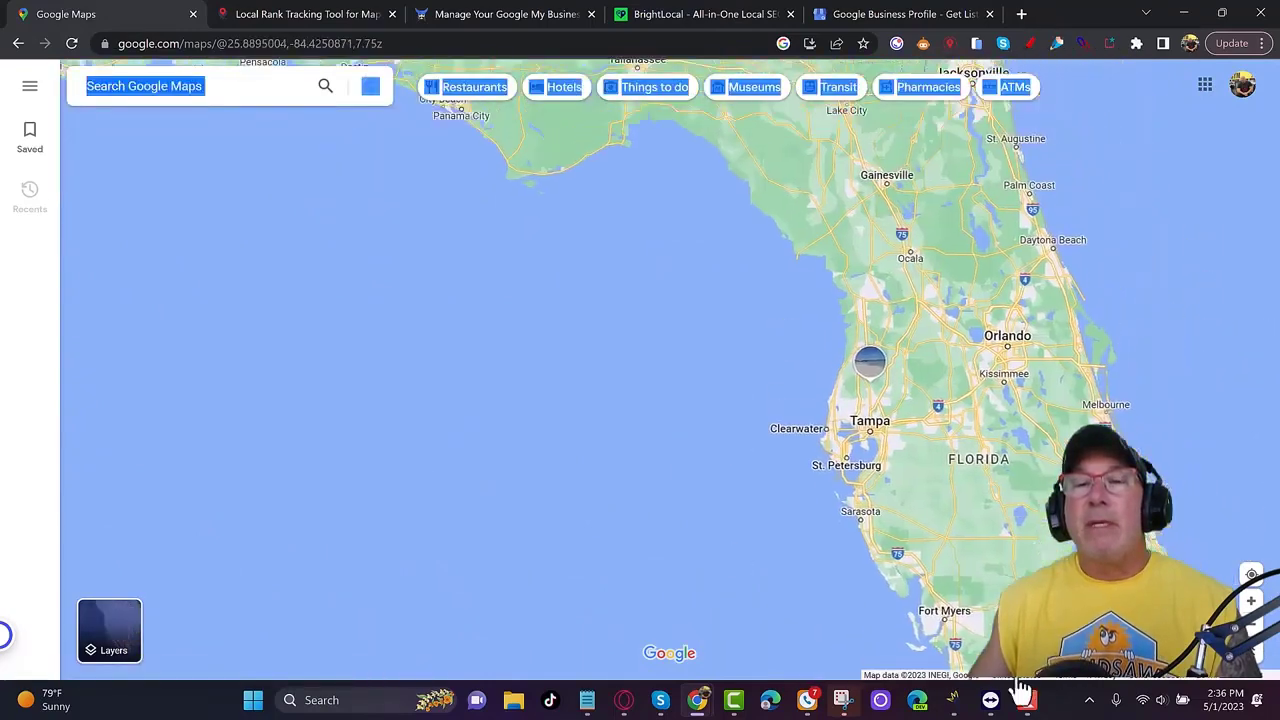
scroll(925, 588, up, 2)
scroll(925, 588, up, 3)
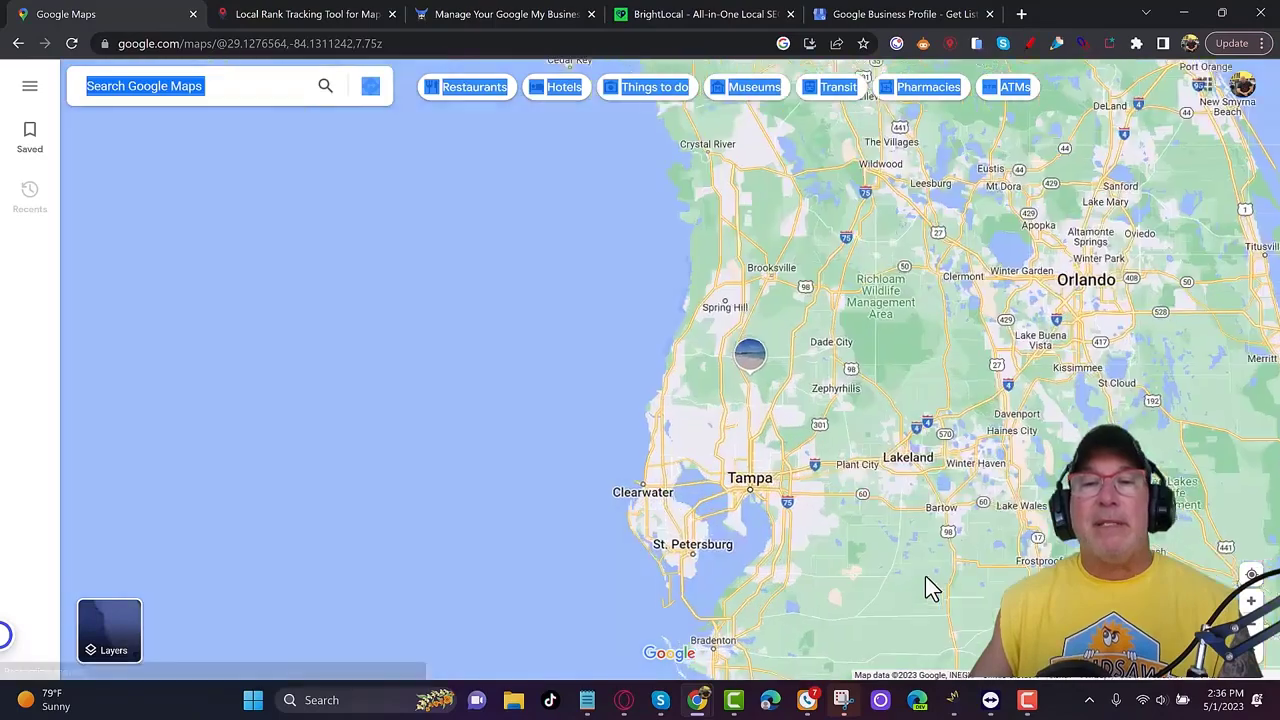
scroll(785, 420, up, 3)
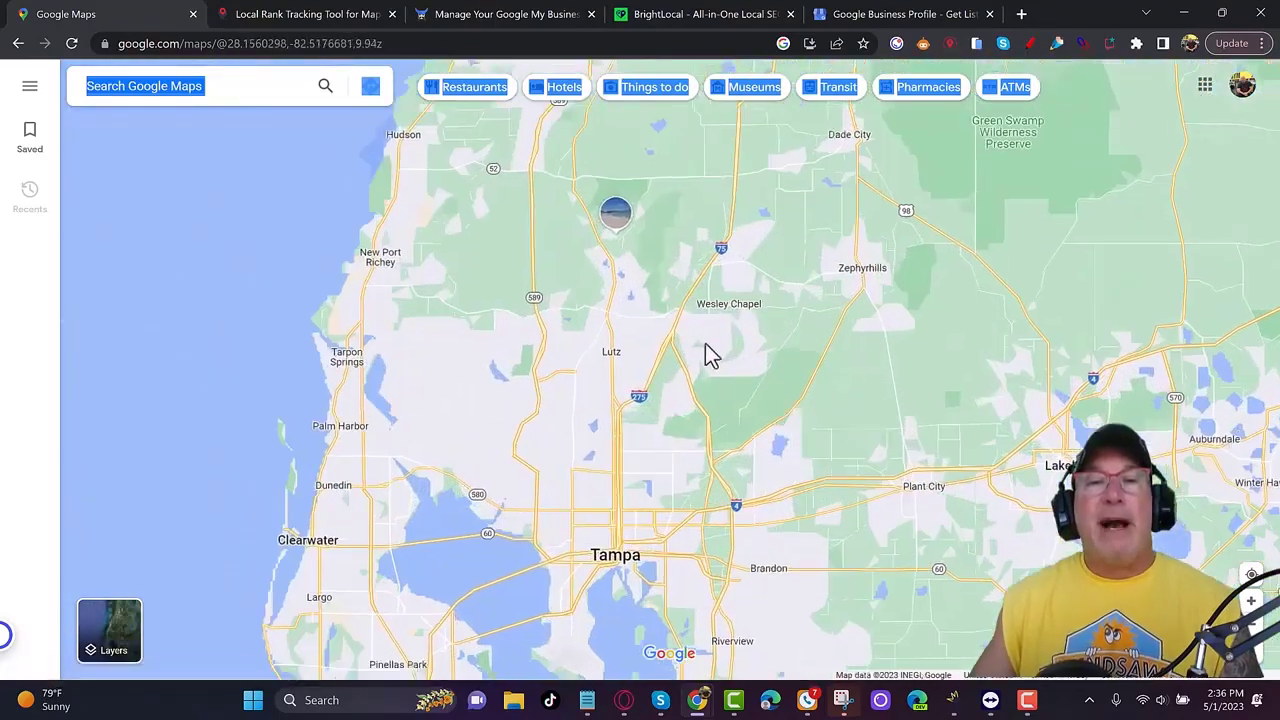
drag(705, 356, 778, 540)
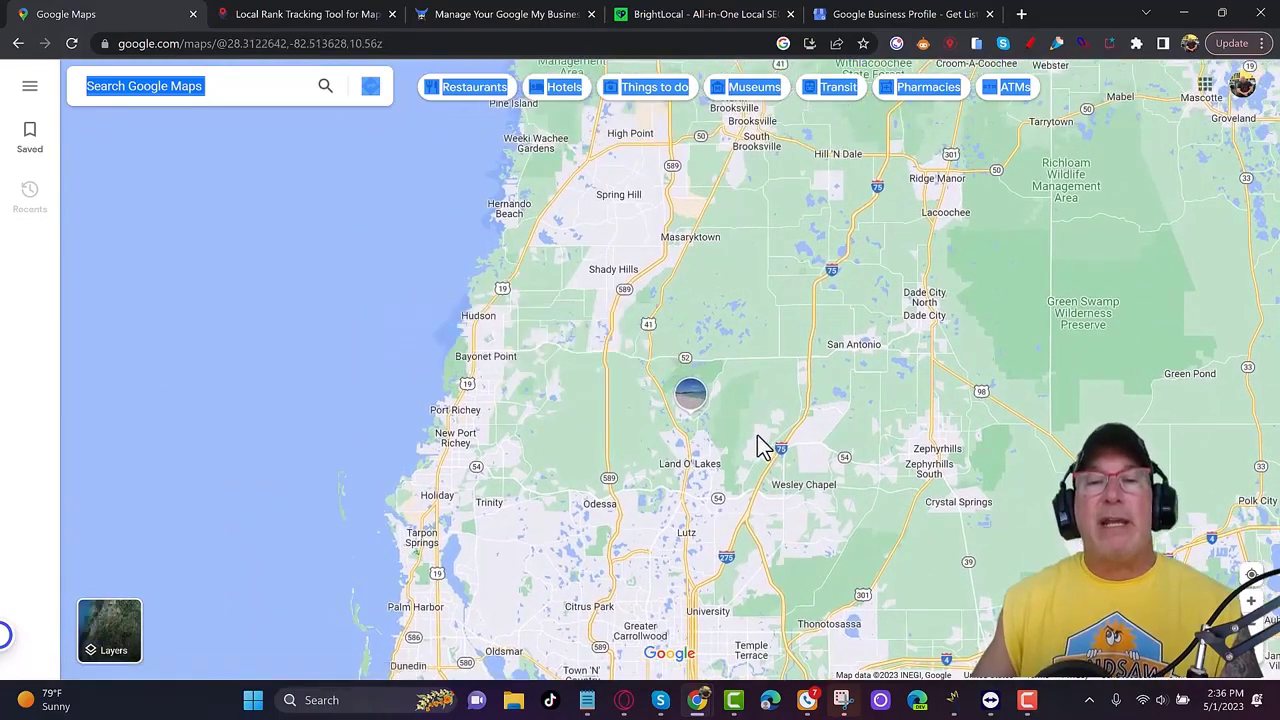
scroll(758, 440, up, 4)
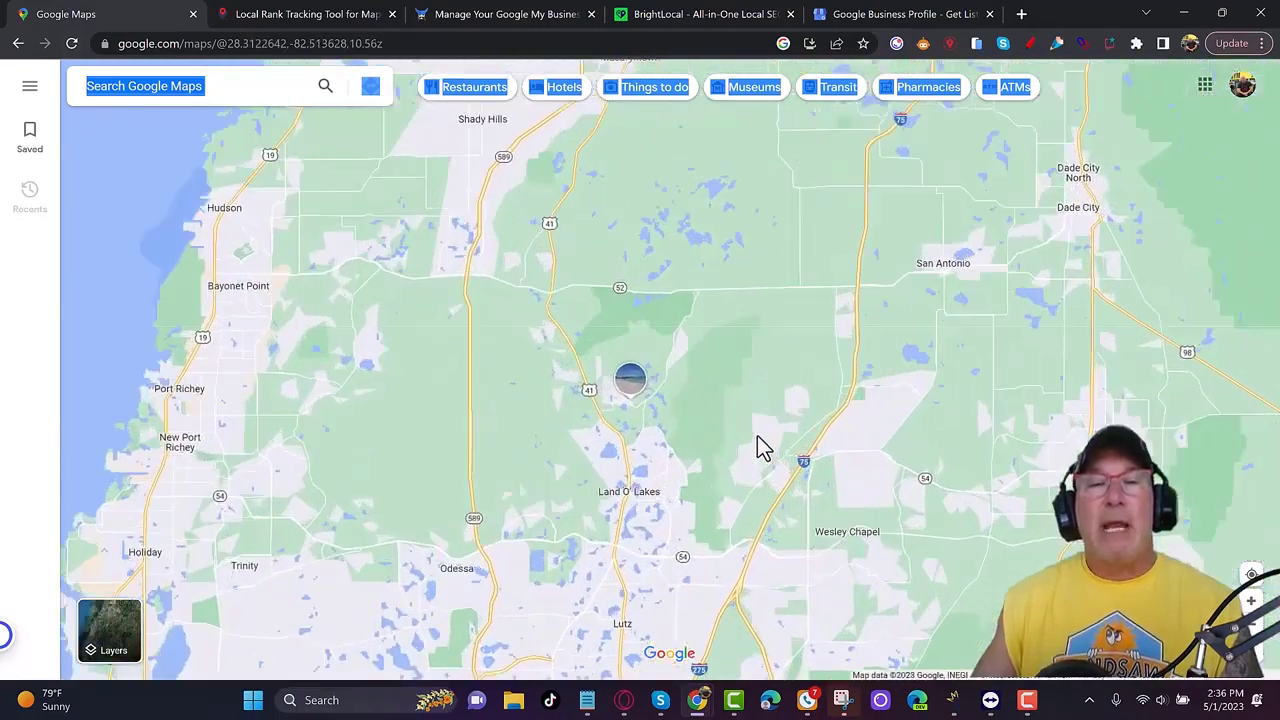
scroll(757, 435, up, 2)
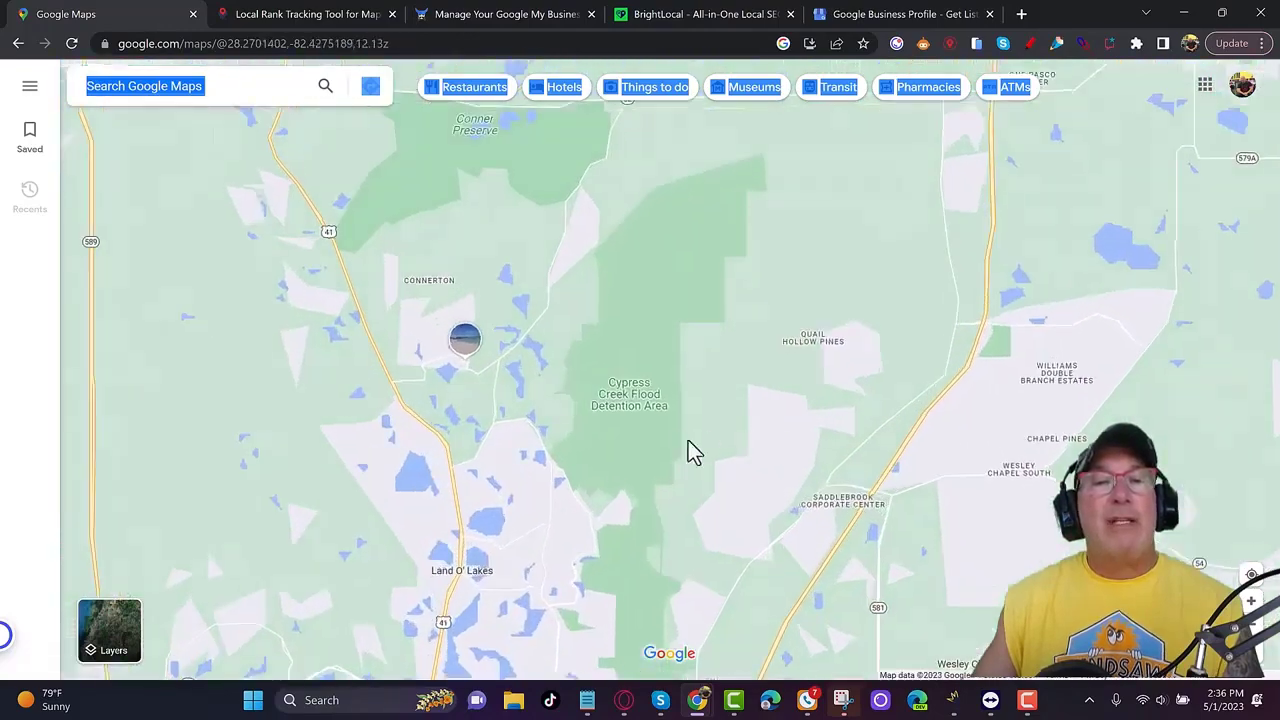
drag(505, 432, 763, 466)
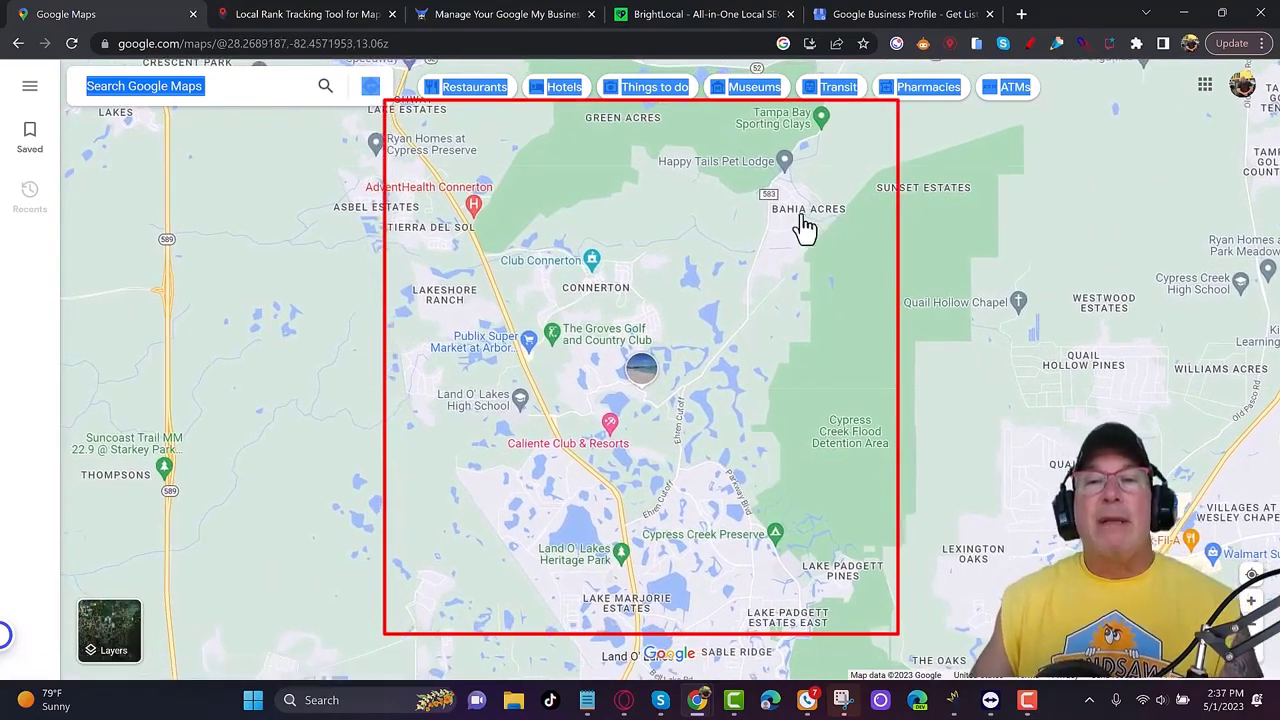
mouse_move(805, 228)
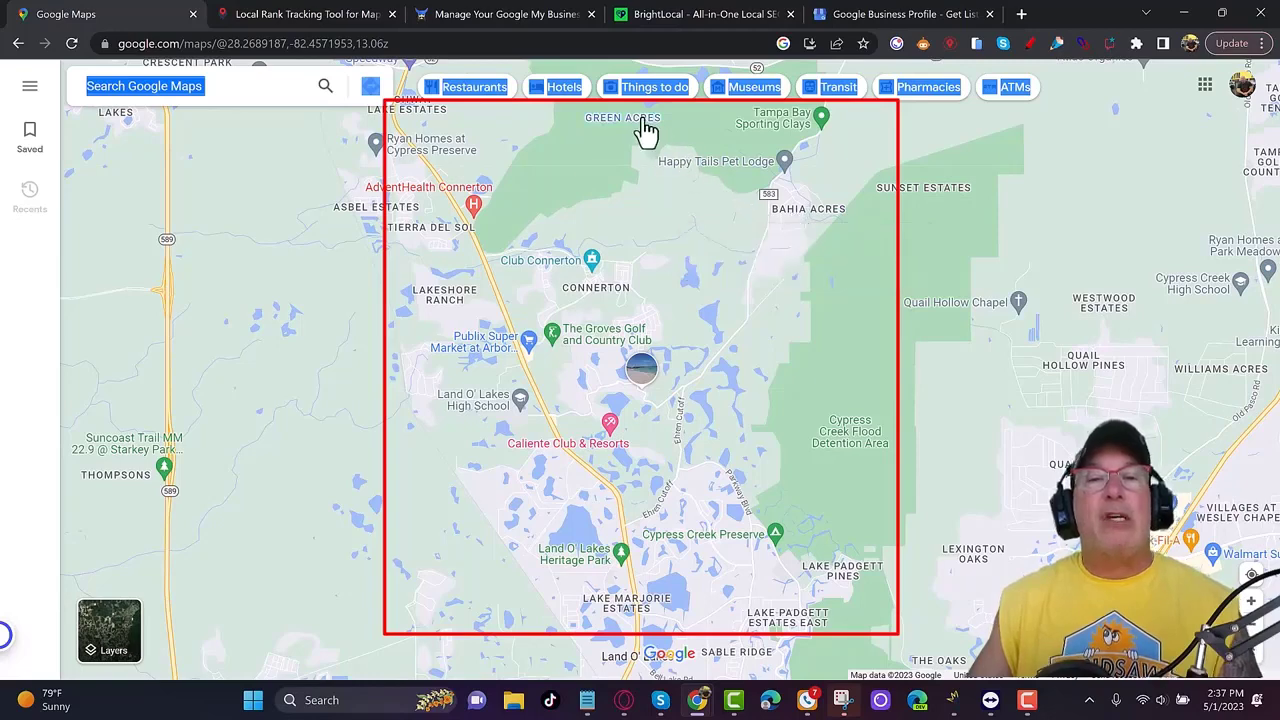
mouse_move(625, 130)
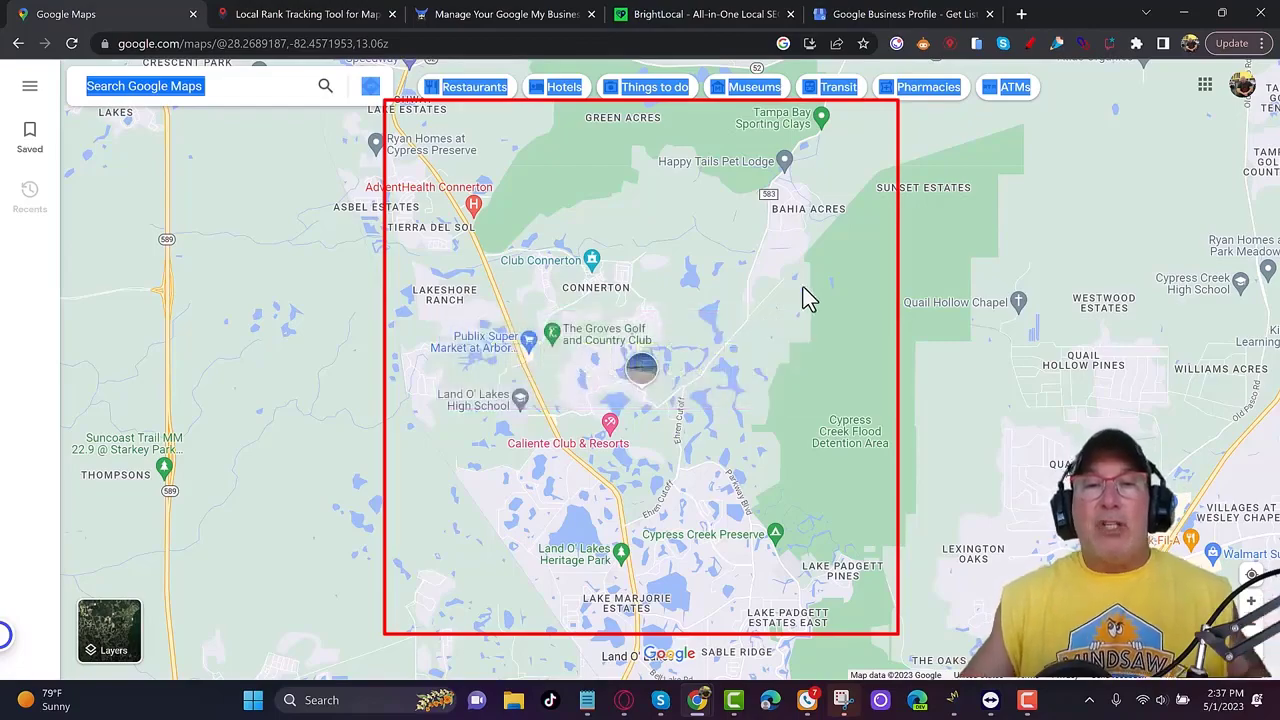
Step: Zoom the map back out from Land O' Lakes until all of the United States is in view
scroll(806, 298, down, 1)
scroll(807, 300, down, 5)
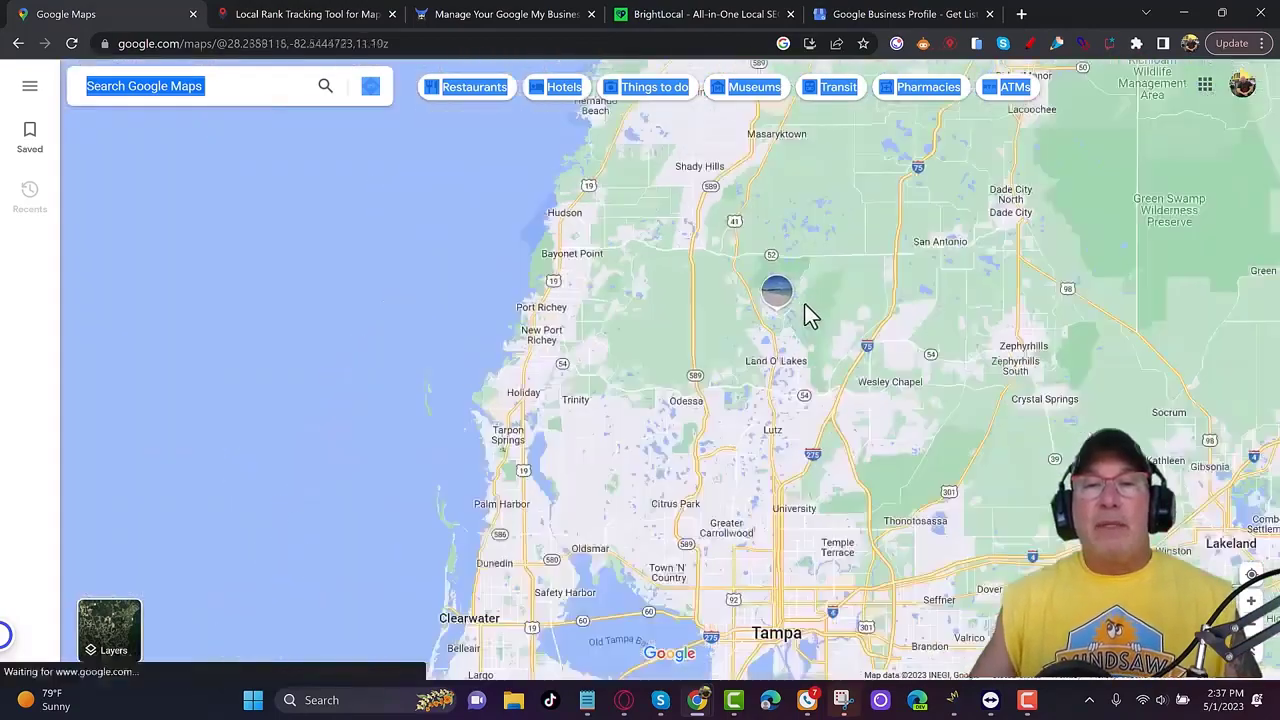
scroll(803, 318, down, 4)
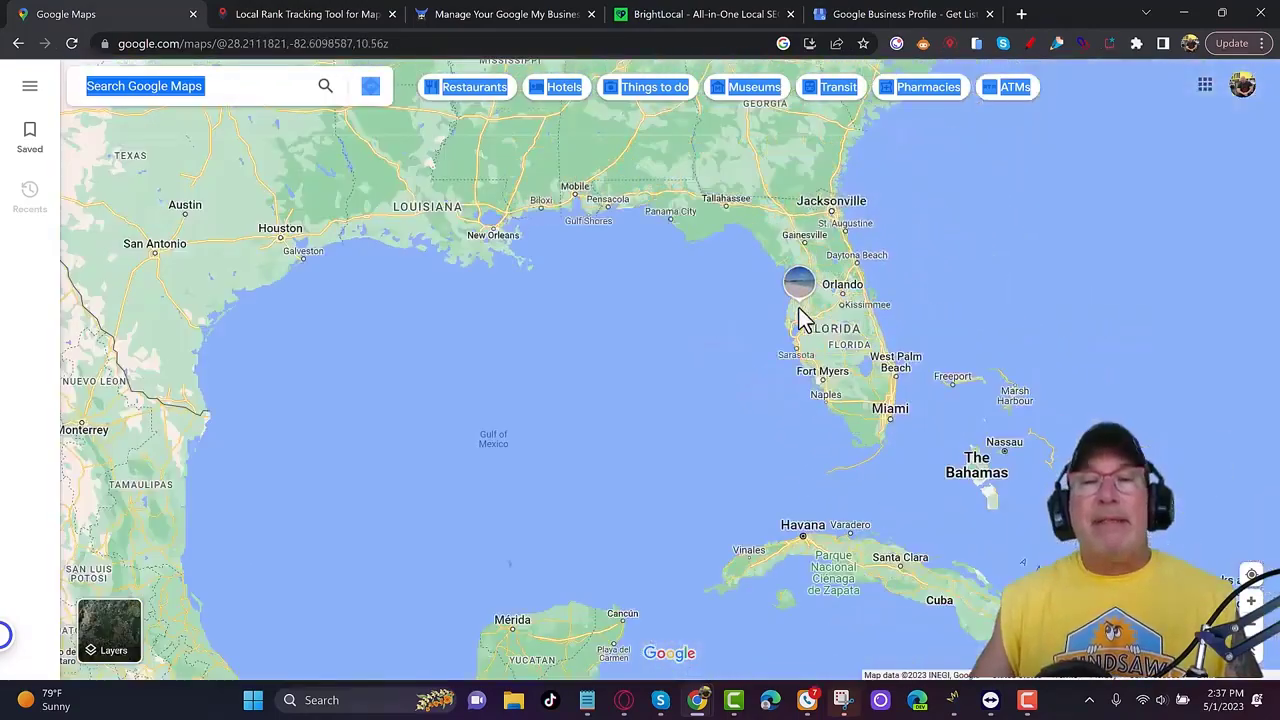
scroll(797, 312, down, 2)
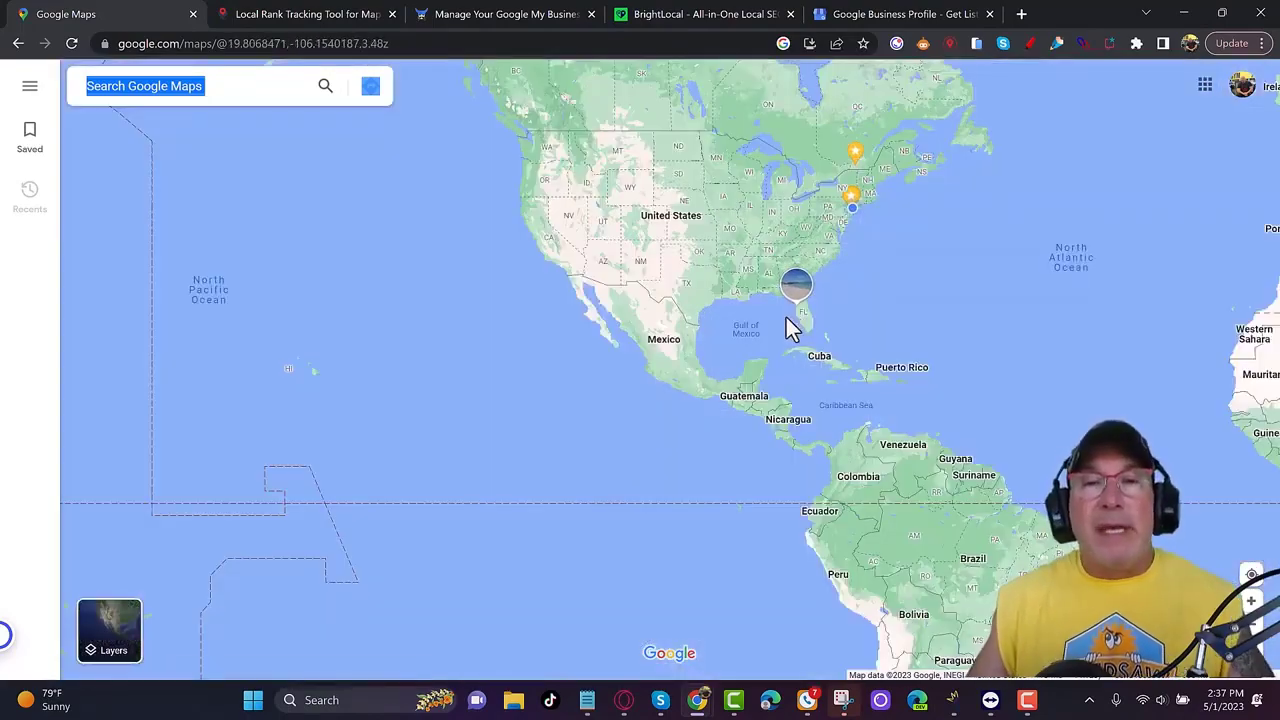
Step: Zoom the map in on Florida again, centring on the neighbourhood around The Groves Golf and Country Club
scroll(795, 320, up, 3)
scroll(795, 320, up, 3)
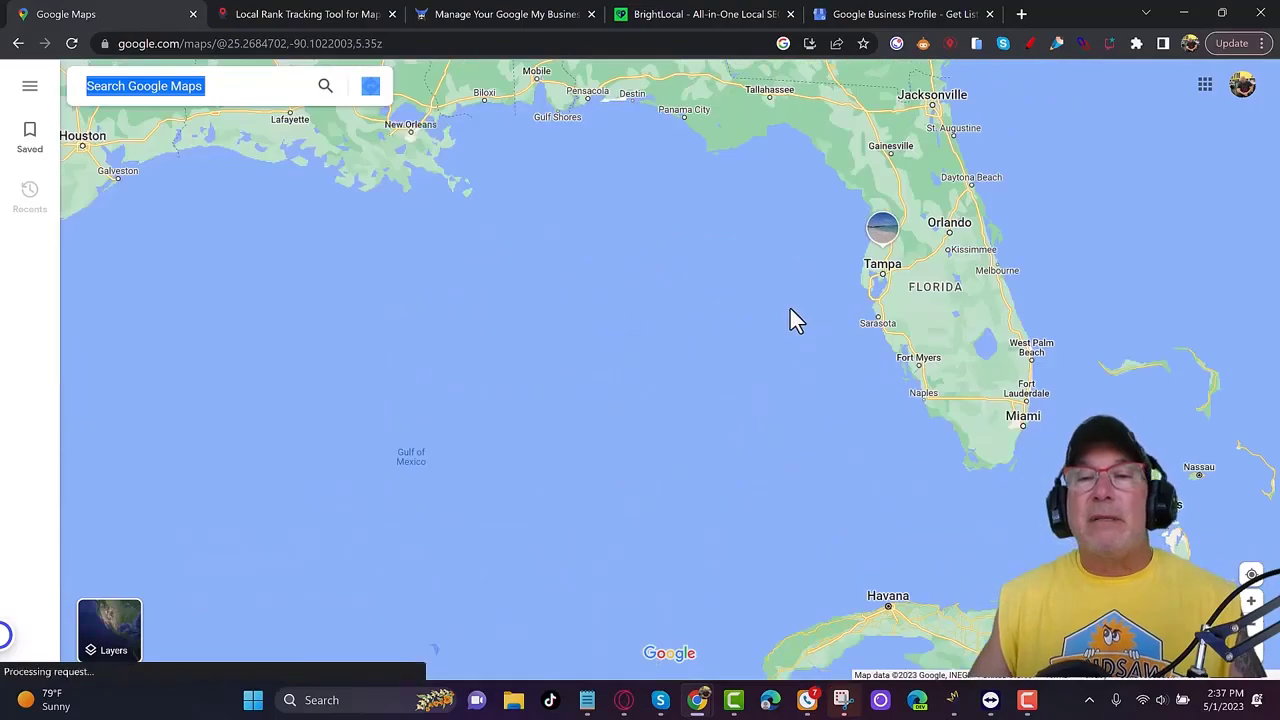
drag(1149, 252, 768, 545)
scroll(766, 540, up, 5)
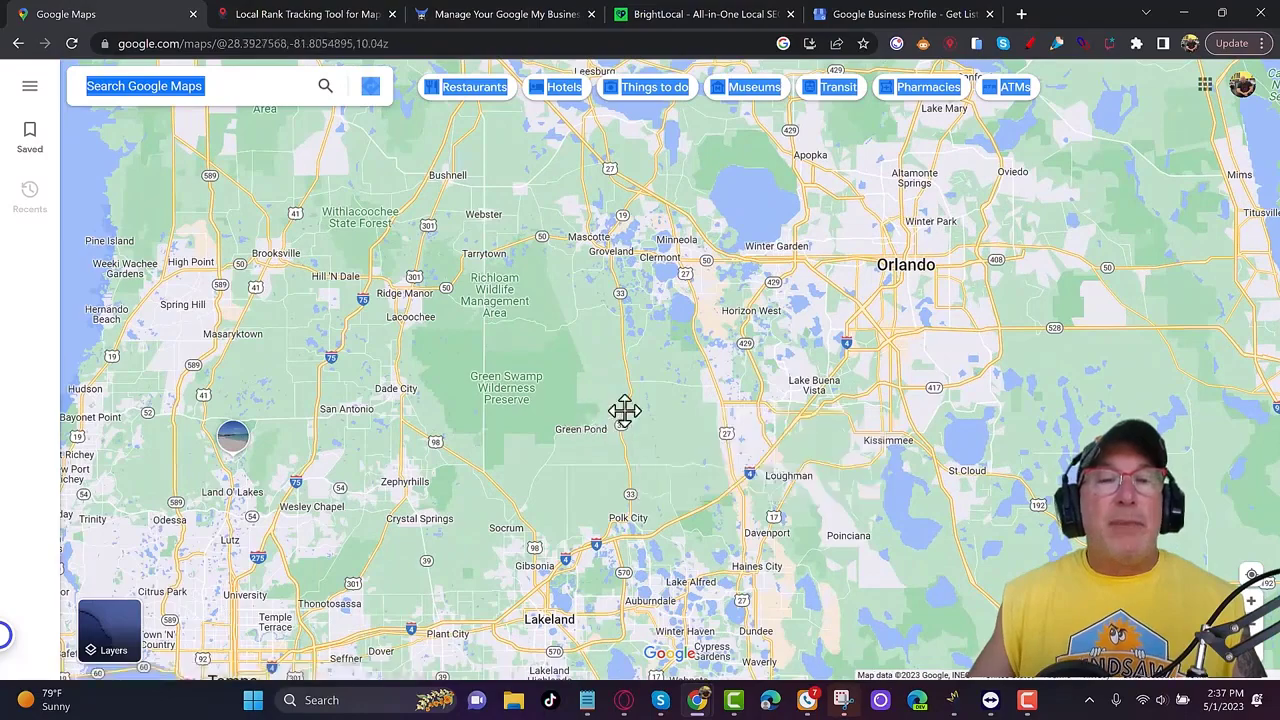
drag(624, 410, 879, 446)
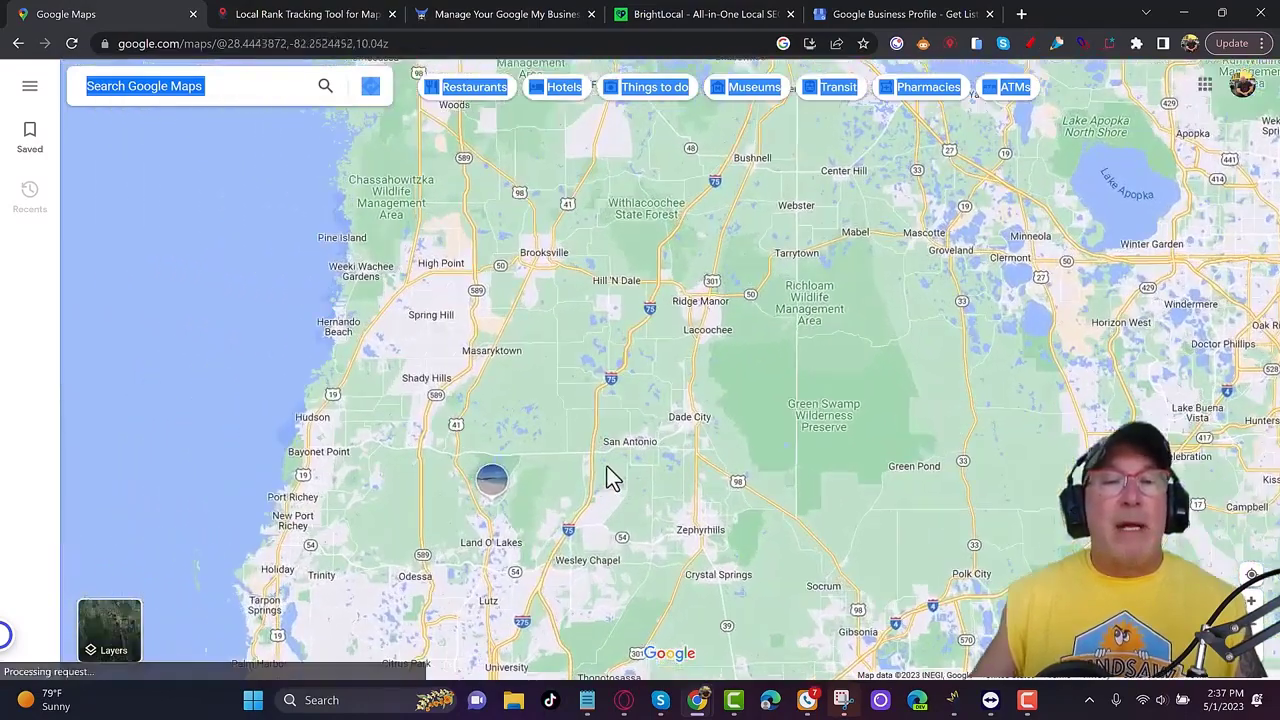
scroll(606, 470, up, 3)
drag(690, 481, 871, 357)
scroll(751, 460, up, 5)
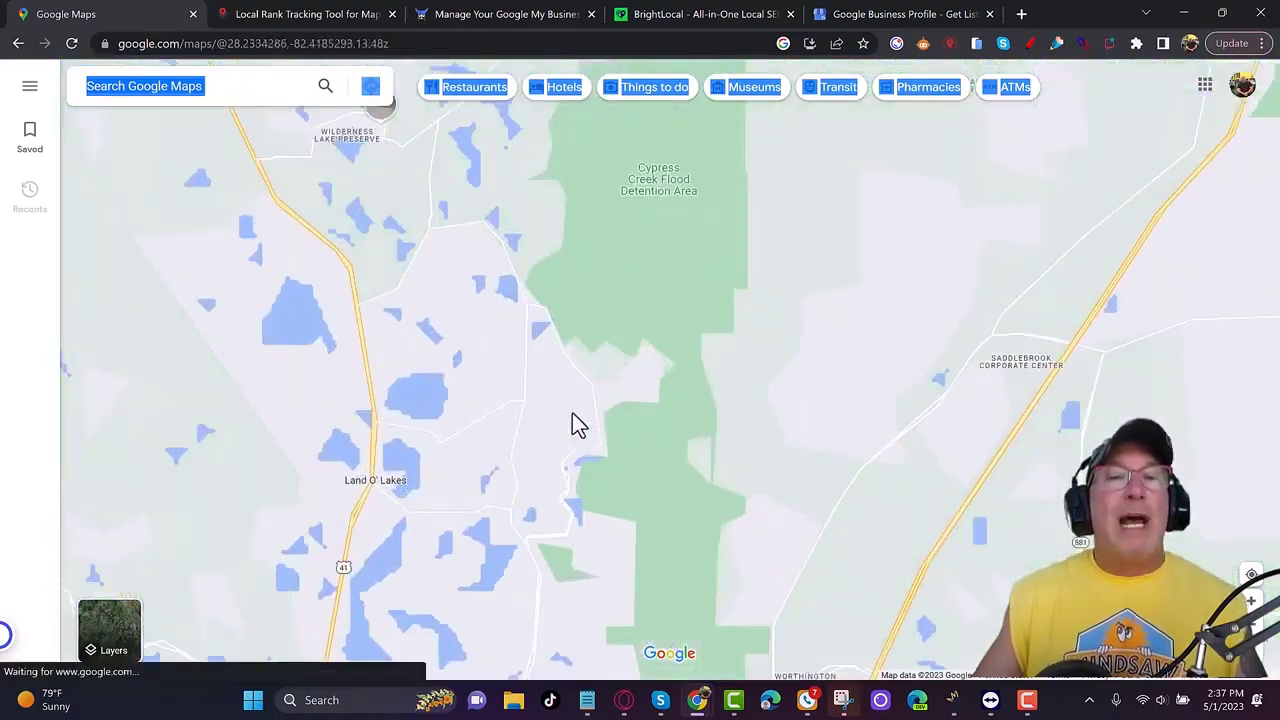
drag(575, 425, 883, 600)
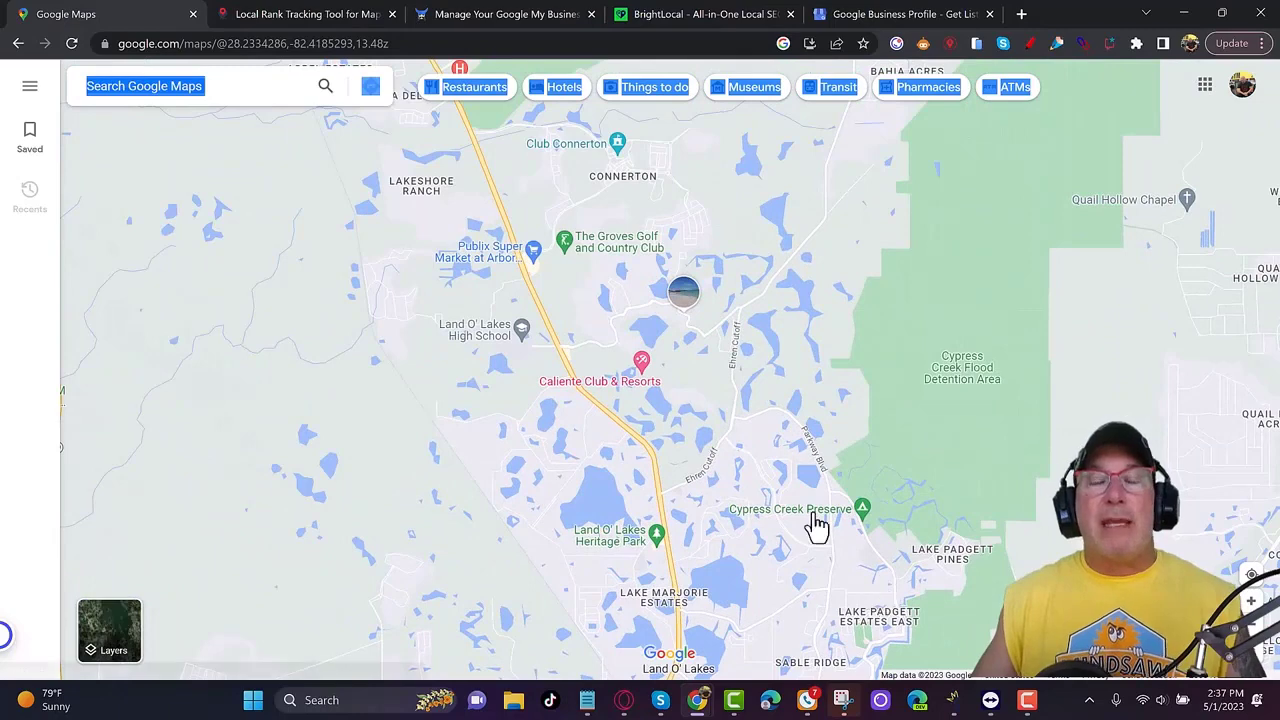
scroll(814, 526, up, 1)
drag(755, 418, 842, 579)
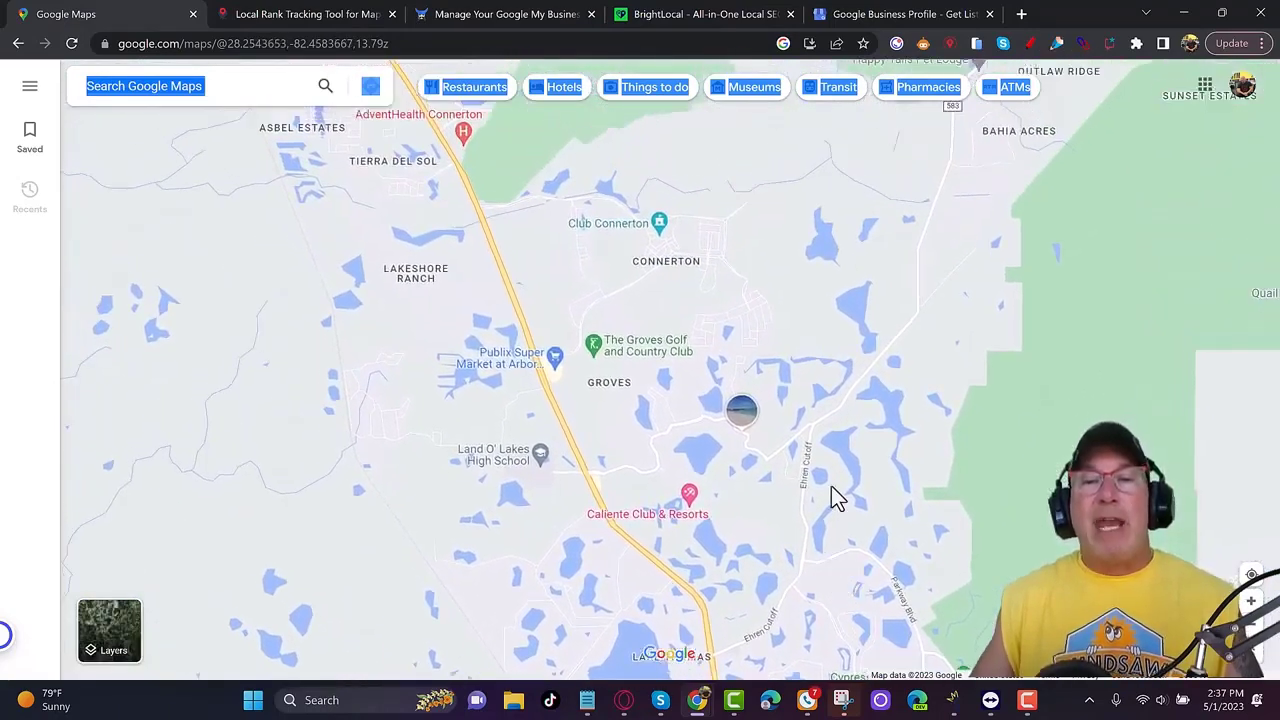
mouse_move(745, 97)
mouse_down()
mouse_move(857, 600)
mouse_move(560, 130)
mouse_move(745, 97)
mouse_up()
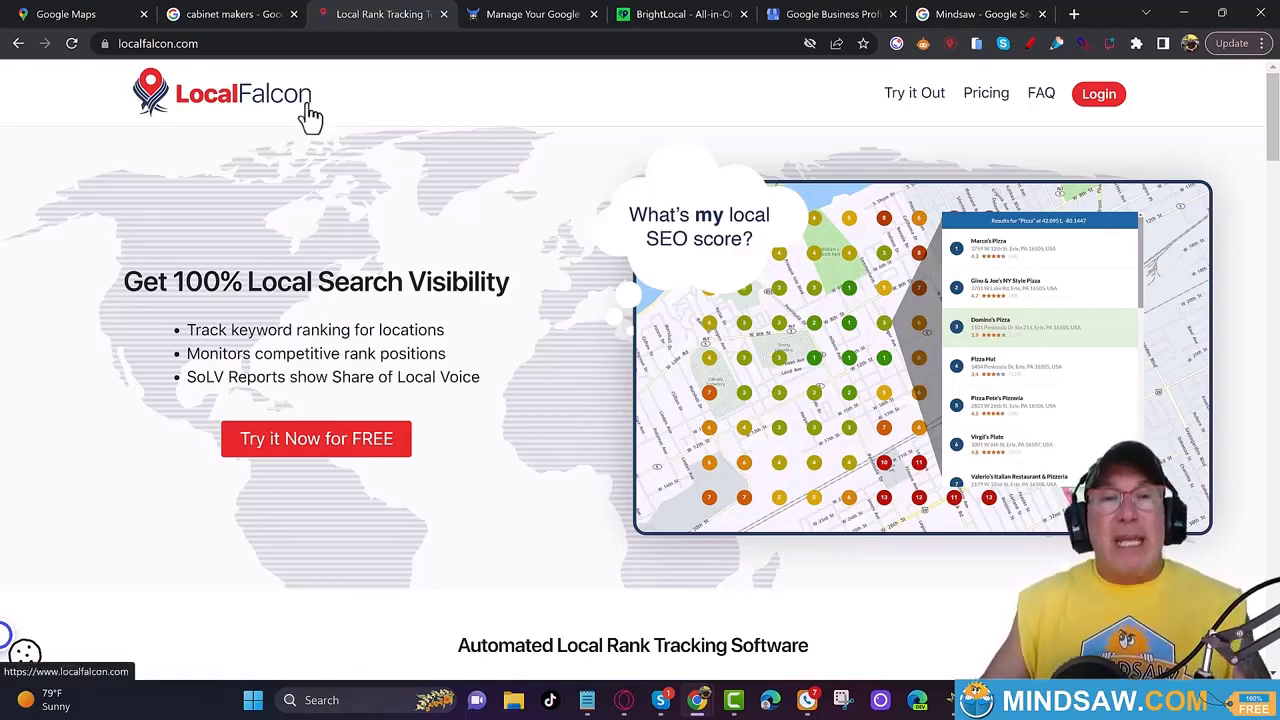
Step: Look at the Local Viking and BrightLocal home pages and return to the Local Falcon site
click(547, 17)
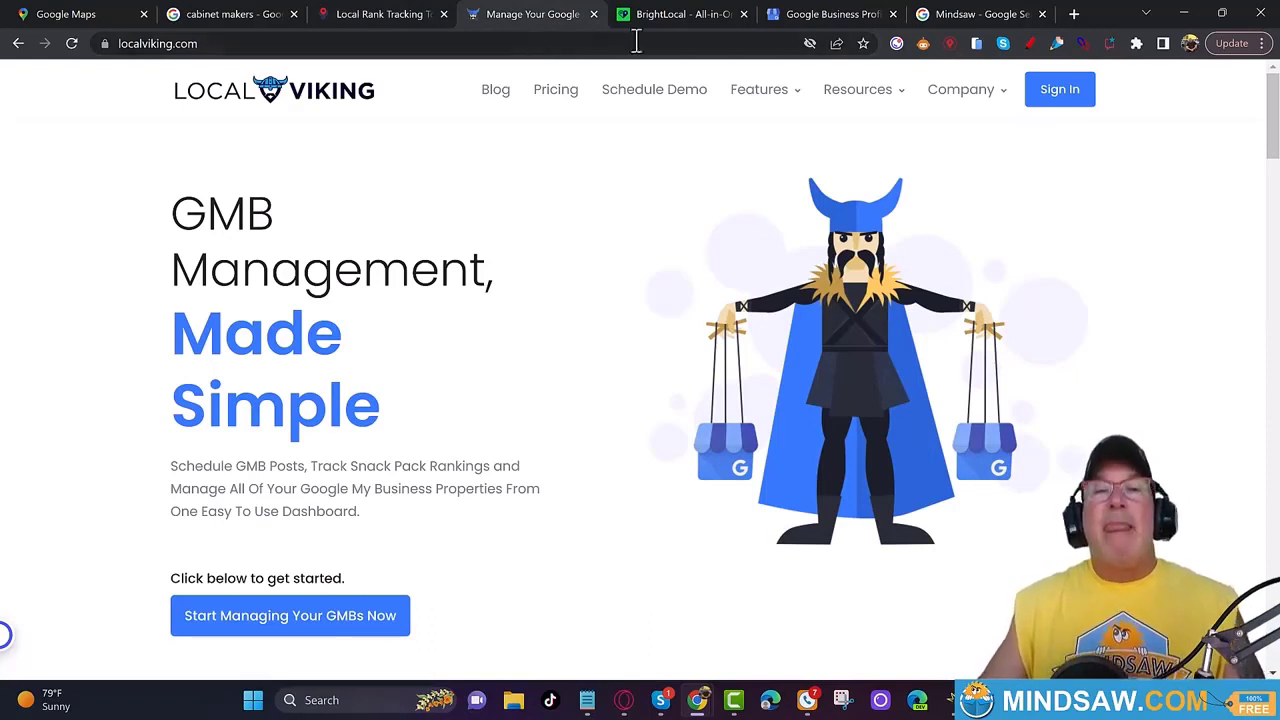
click(664, 14)
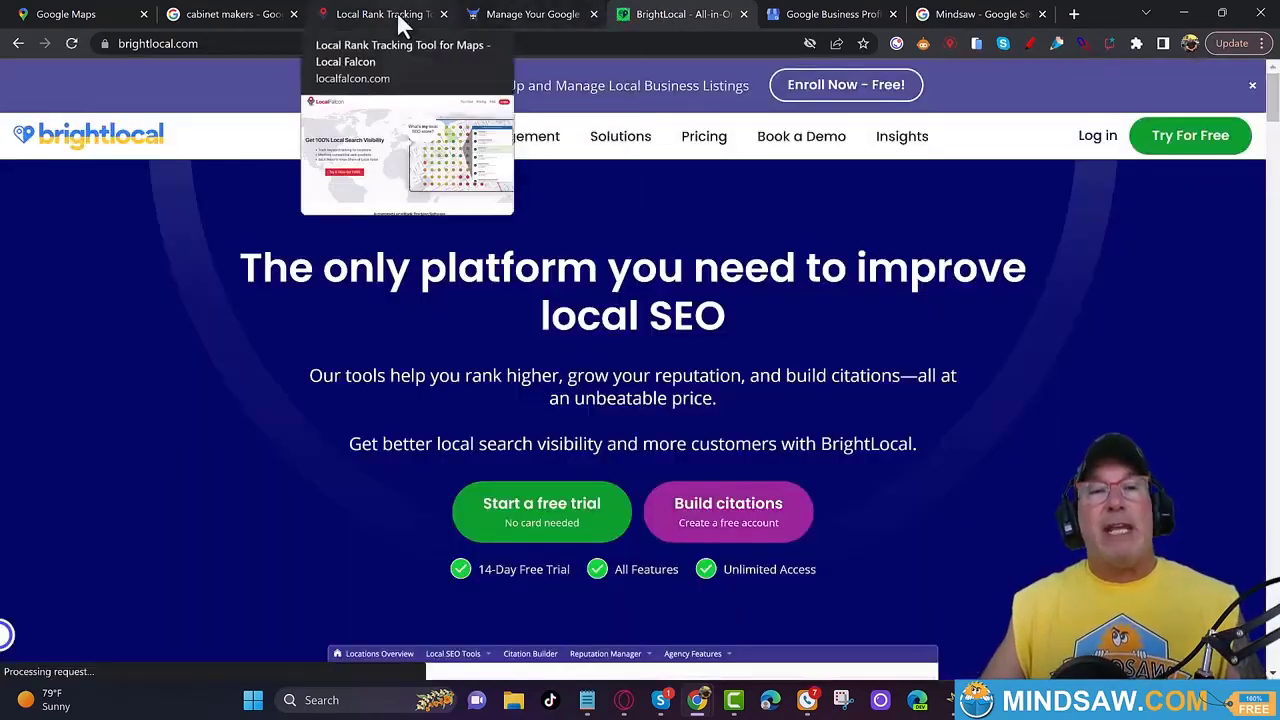
click(397, 14)
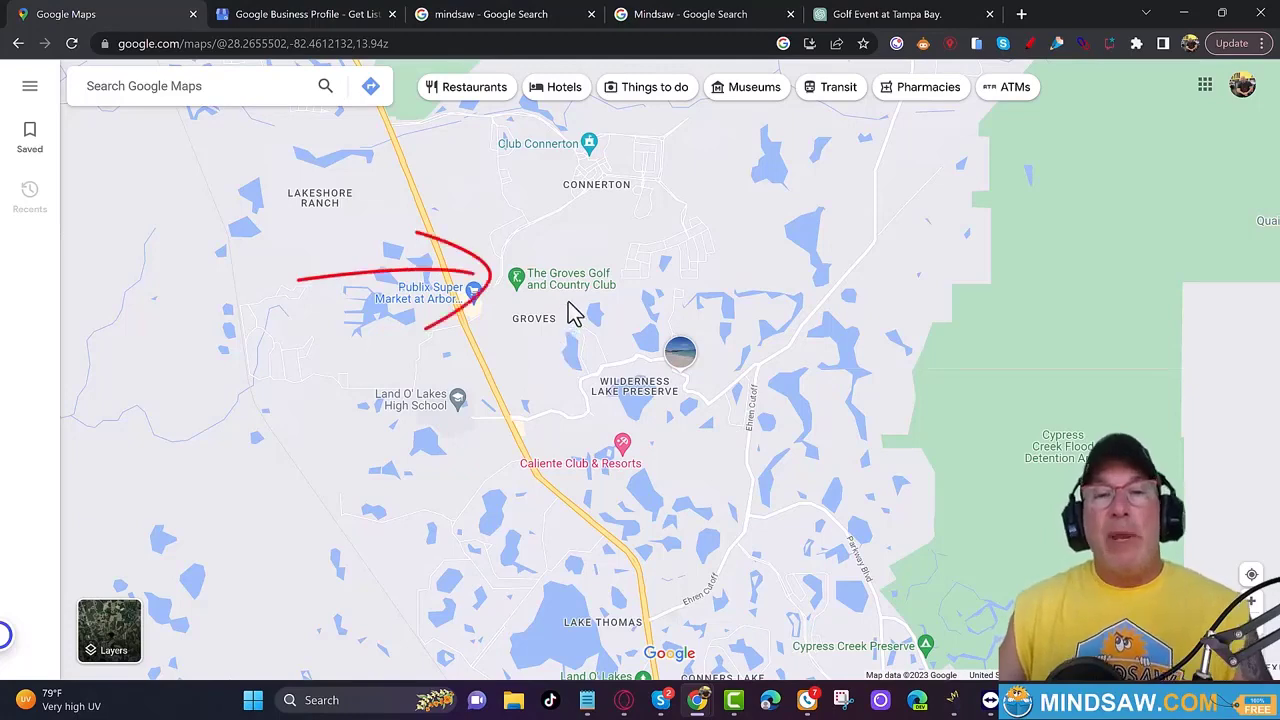
Step: Expand the remaining management options of the Mindsaw business profile and bring up the drafted Add update post
mouse_move(543, 287)
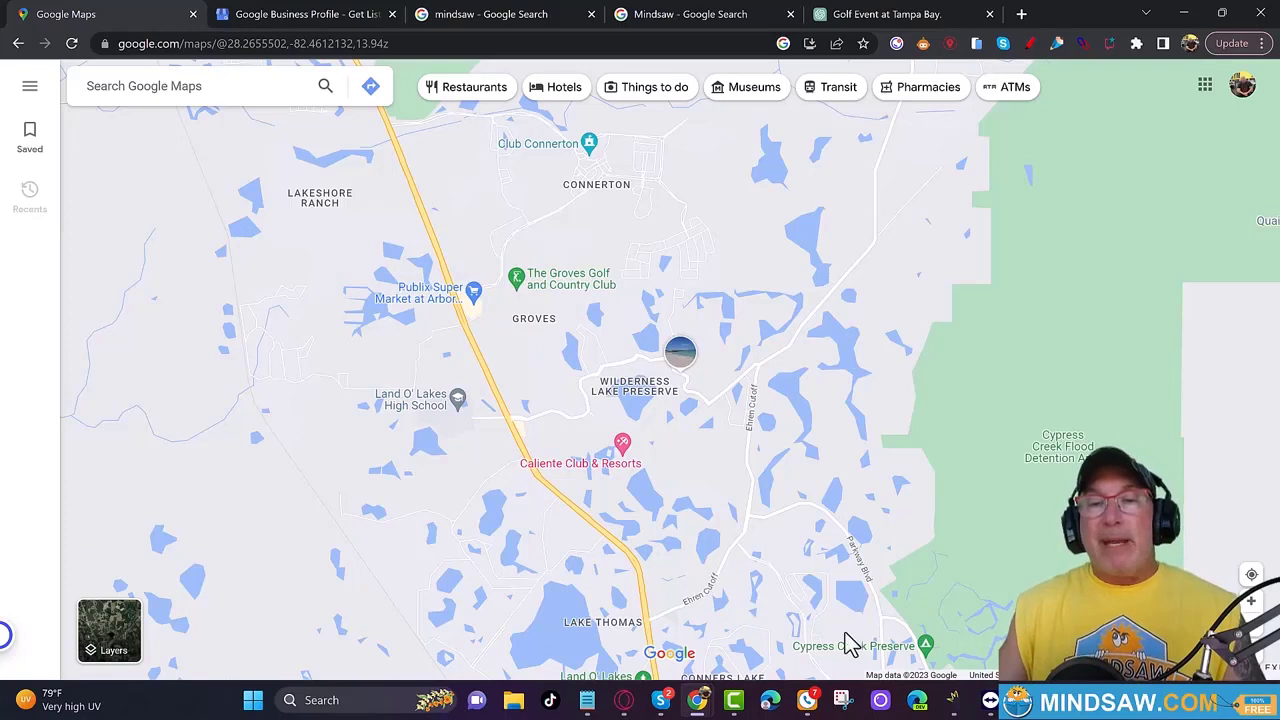
mouse_move(845, 648)
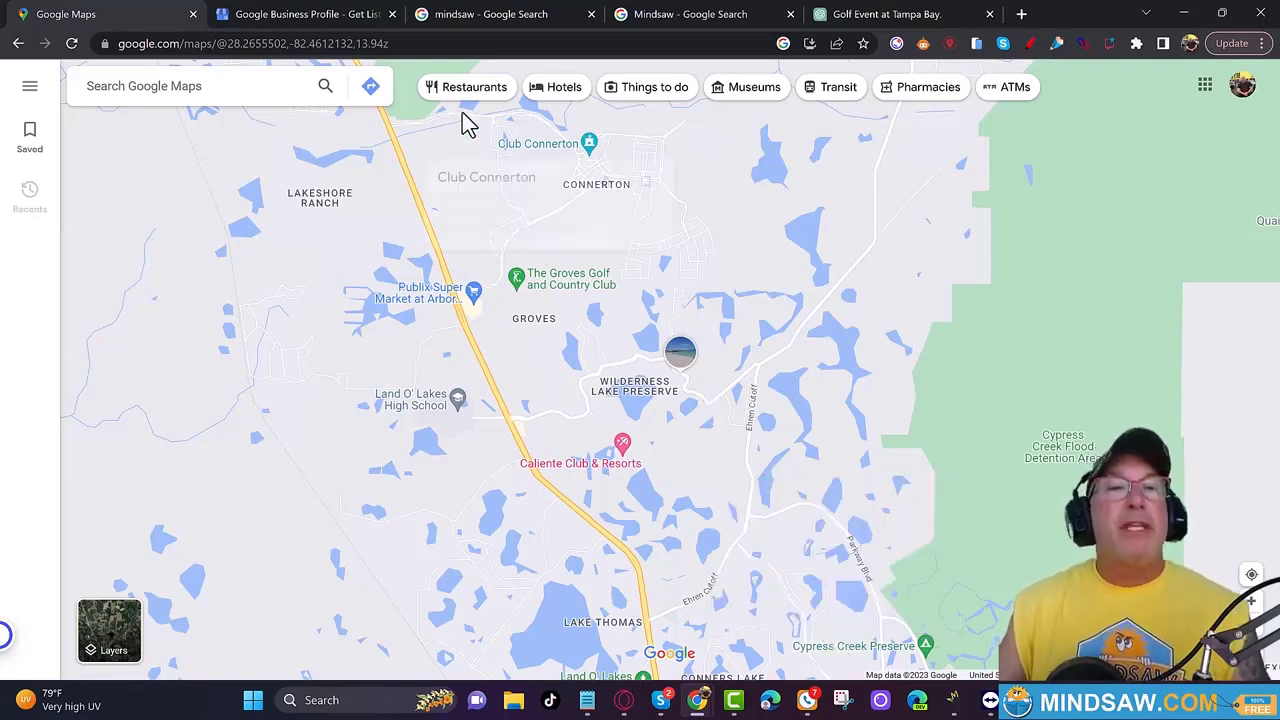
click(541, 27)
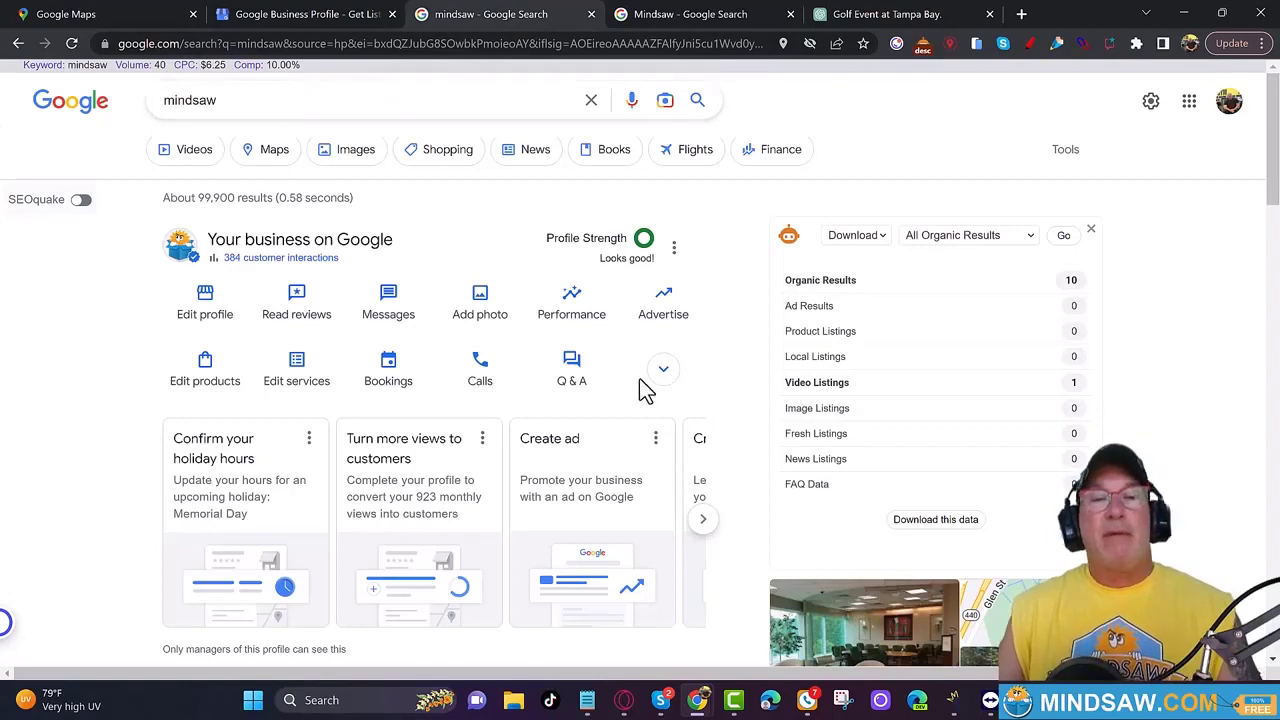
click(663, 371)
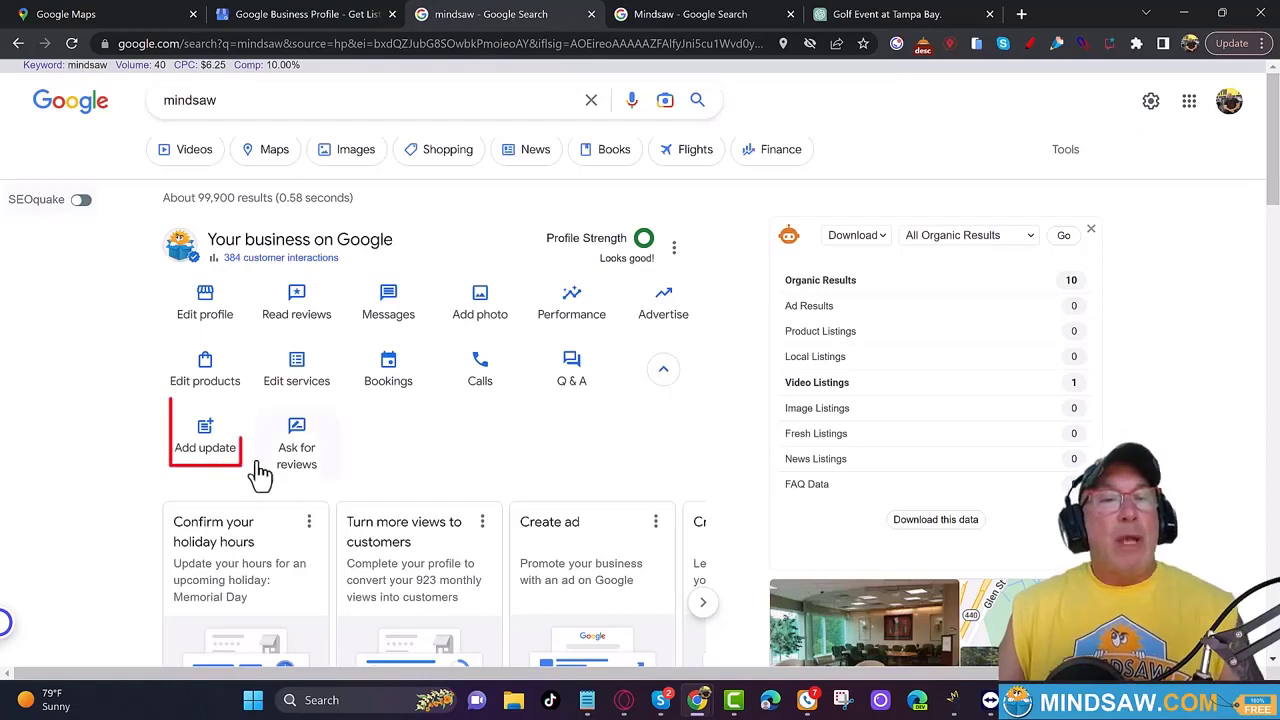
click(704, 14)
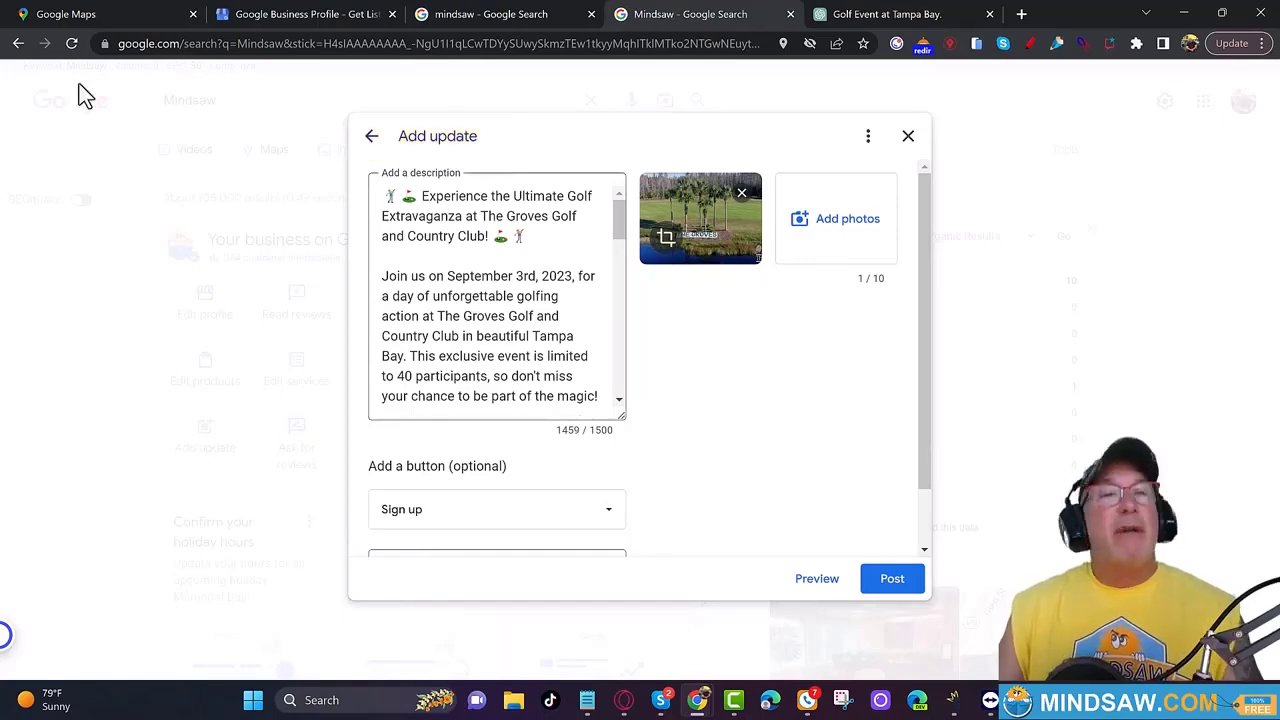
Step: Open The Groves Golf and Country Club listing in Google Maps and view its main photo
click(100, 20)
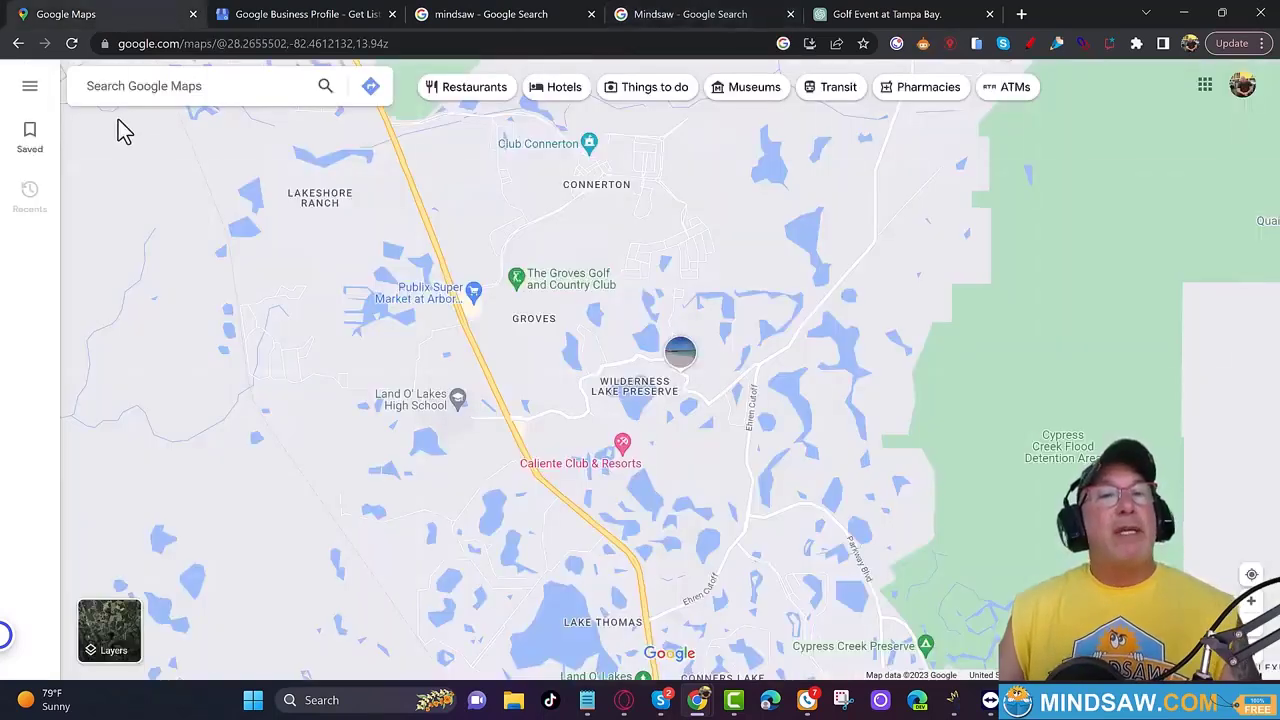
click(551, 282)
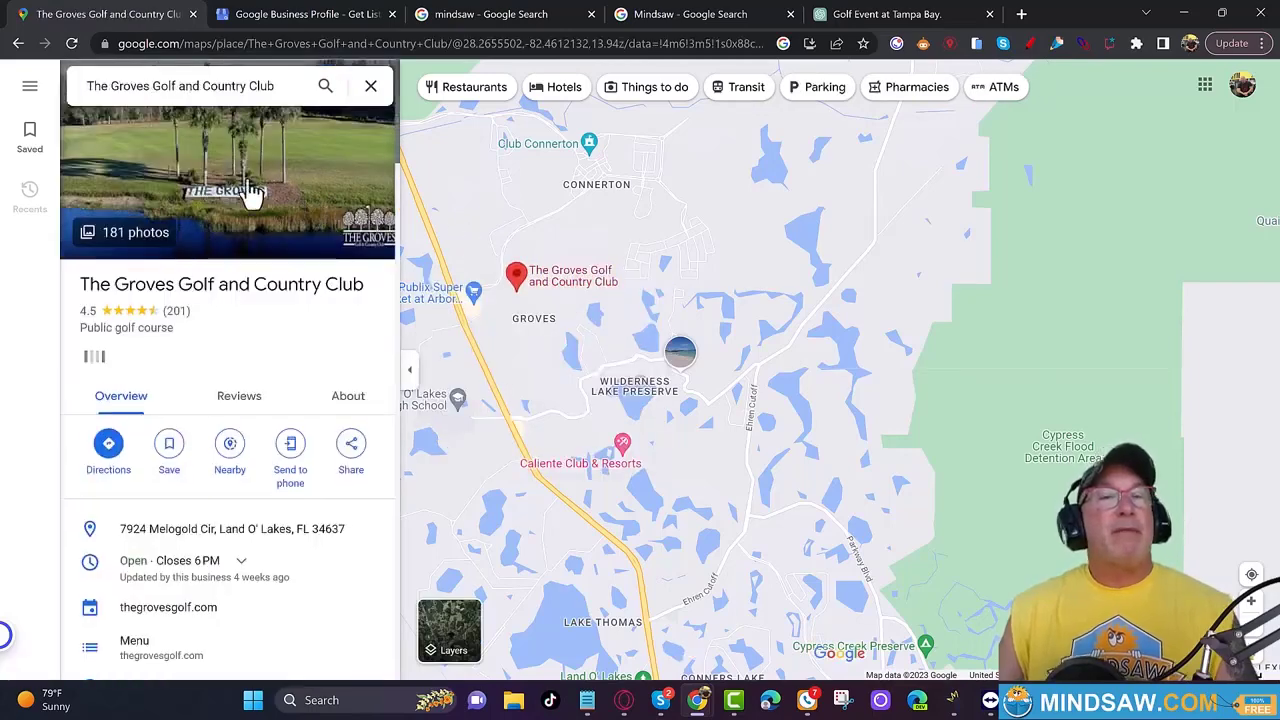
click(248, 195)
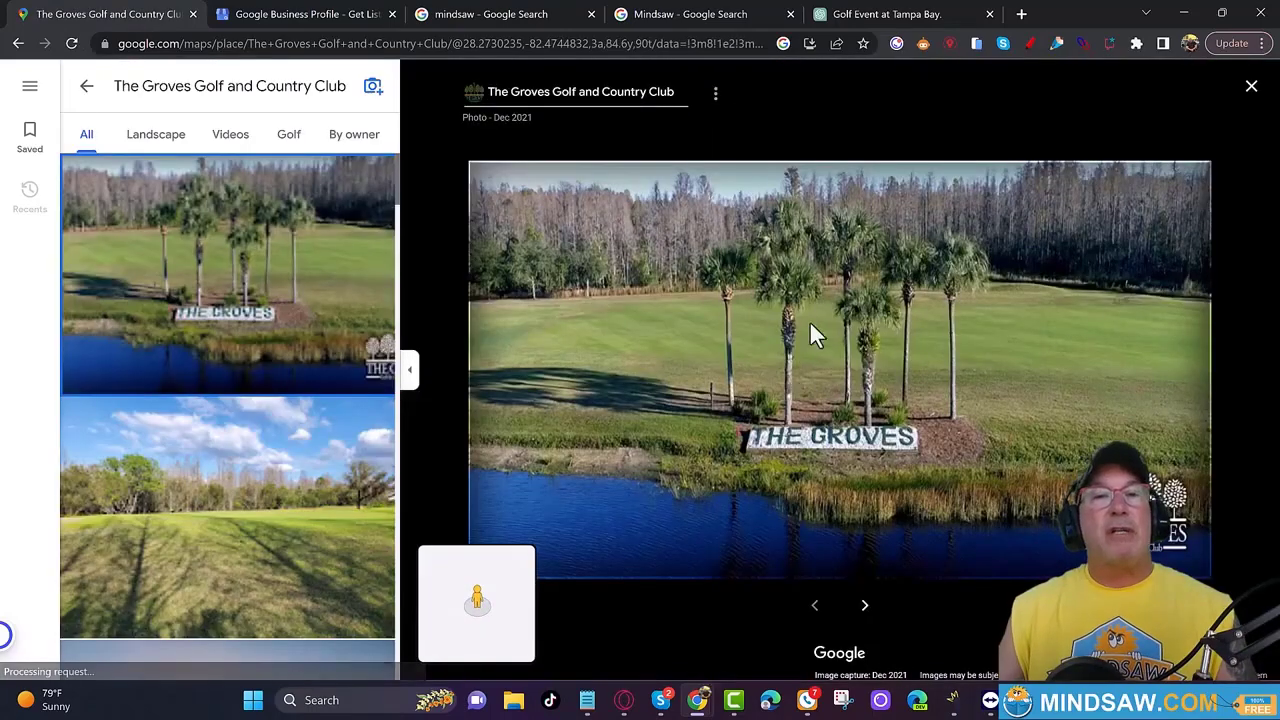
Step: Return to the drafted Mindsaw update and read its golf event description through to the end
click(729, 17)
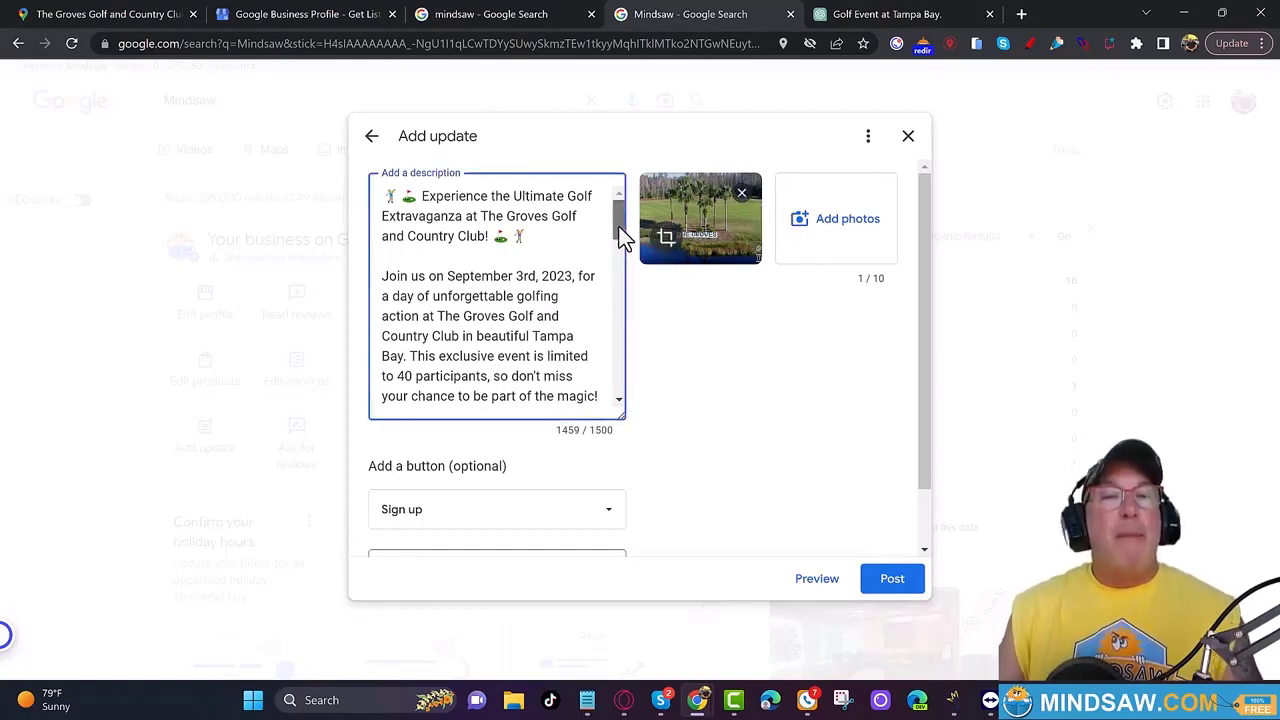
scroll(617, 231, down, 1)
scroll(617, 228, up, 1)
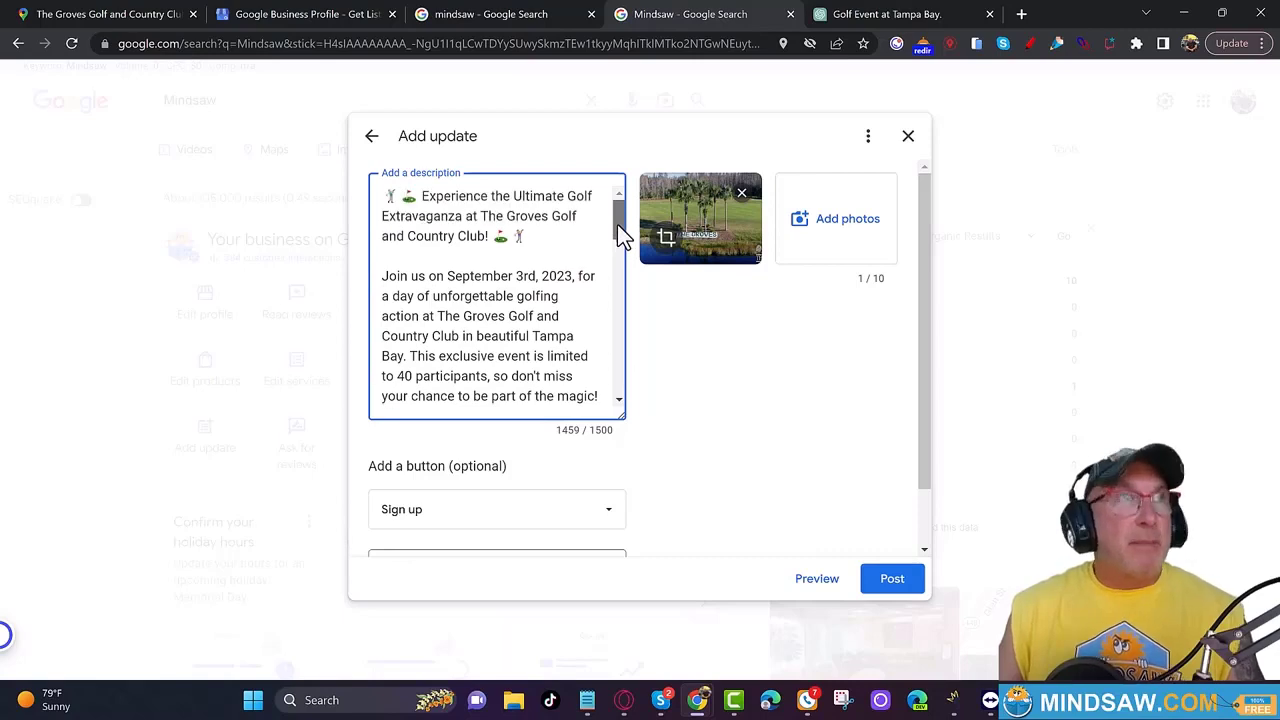
drag(618, 224, 612, 420)
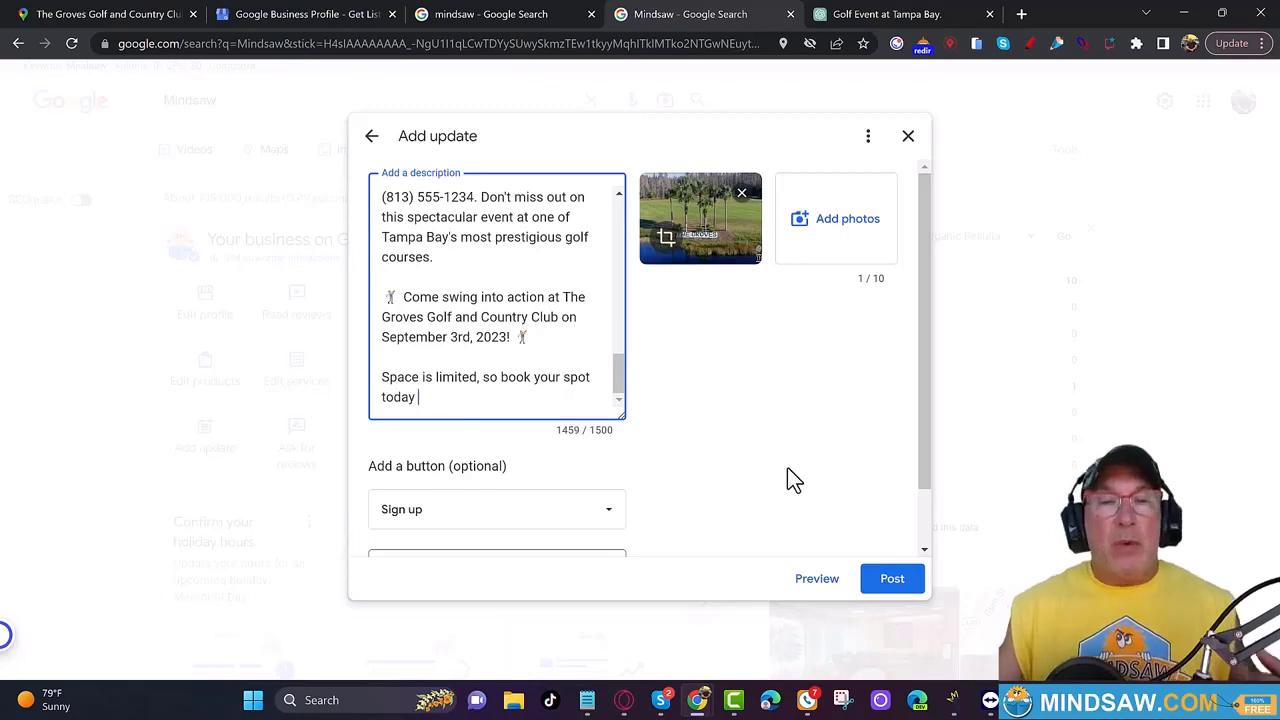
Step: Leave the main photo of The Groves Golf and Country Club and return to its place overview in Google Maps
click(488, 16)
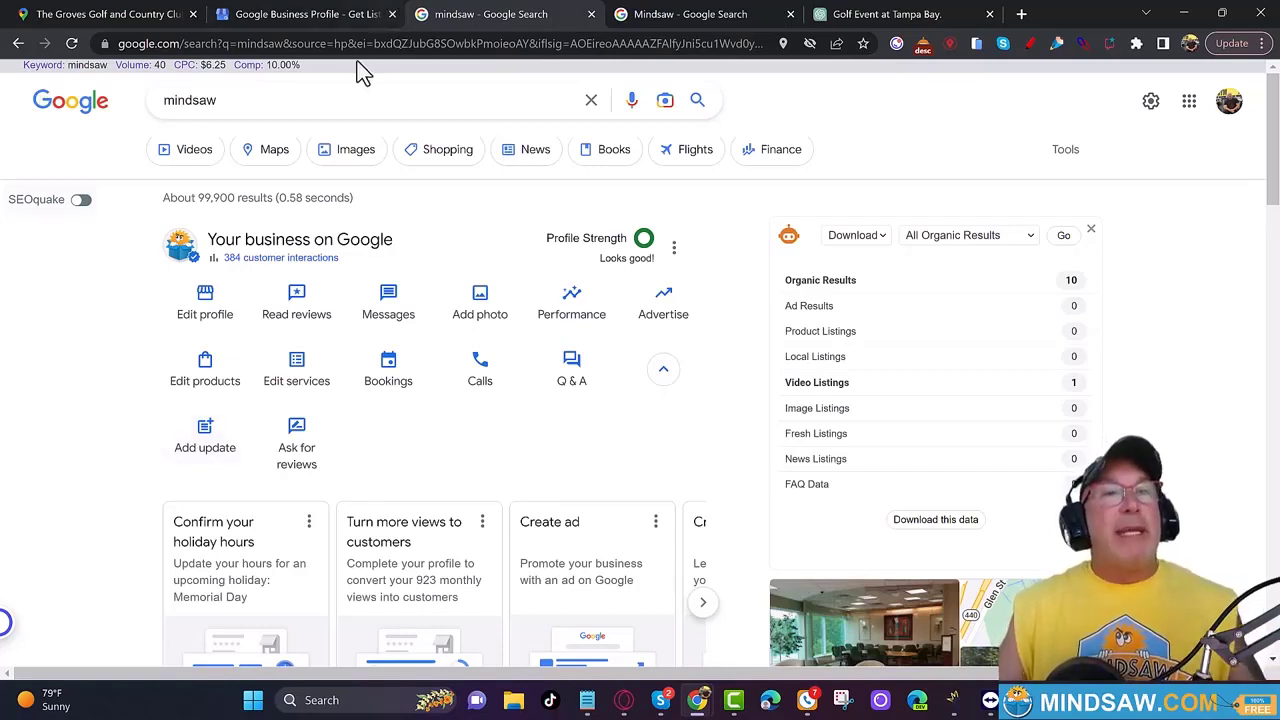
click(149, 18)
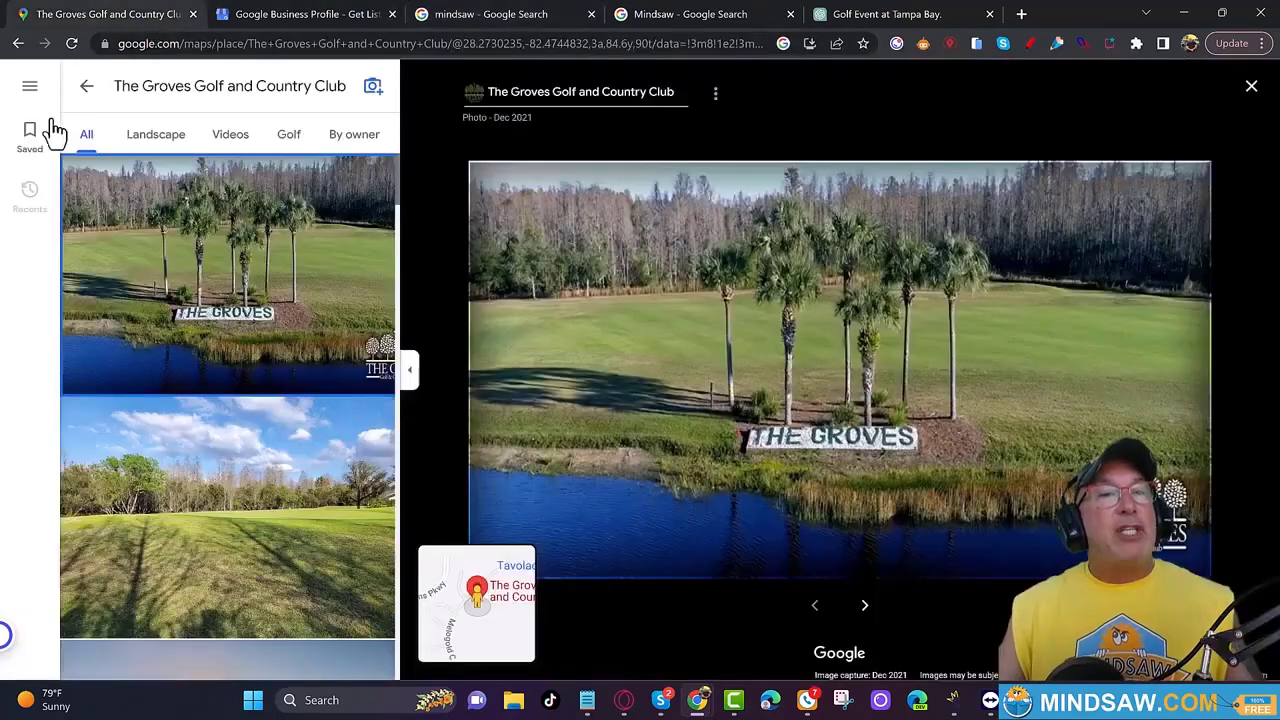
click(17, 43)
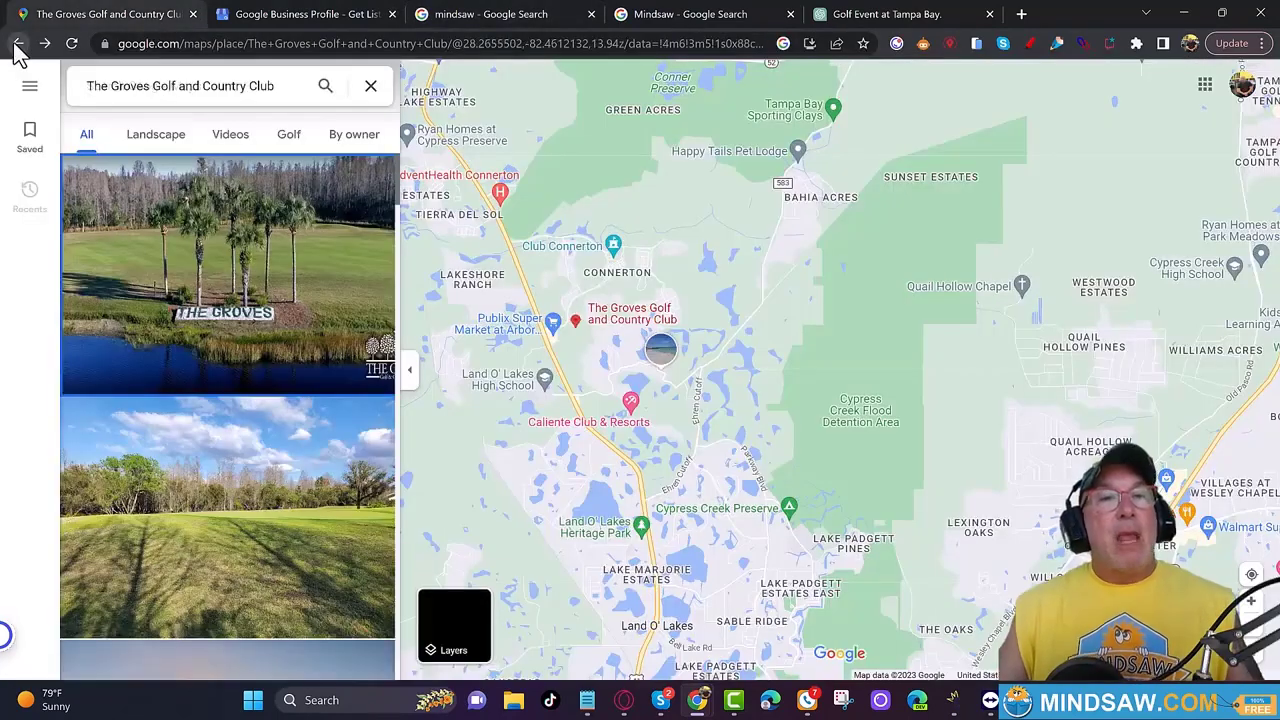
click(17, 43)
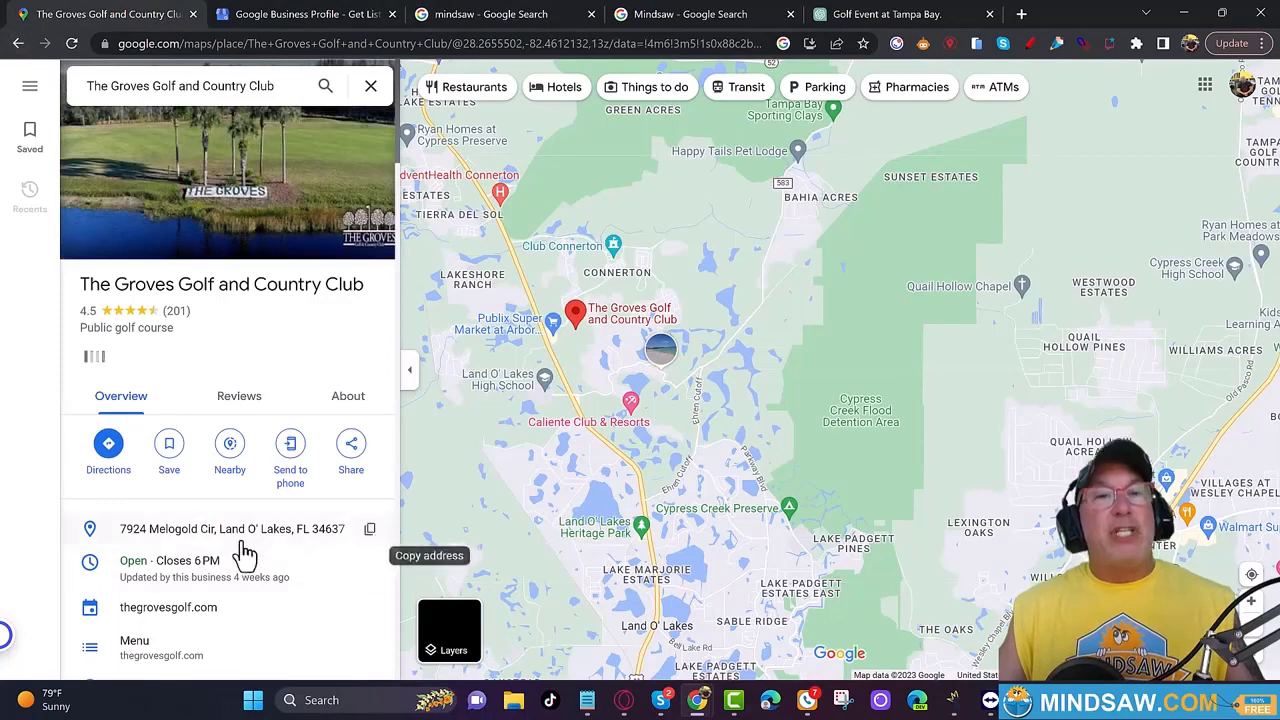
Step: Switch to the ChatGPT golf event conversation and review the ad request and the generated ad text for The Groves Golf and Country Club
click(544, 15)
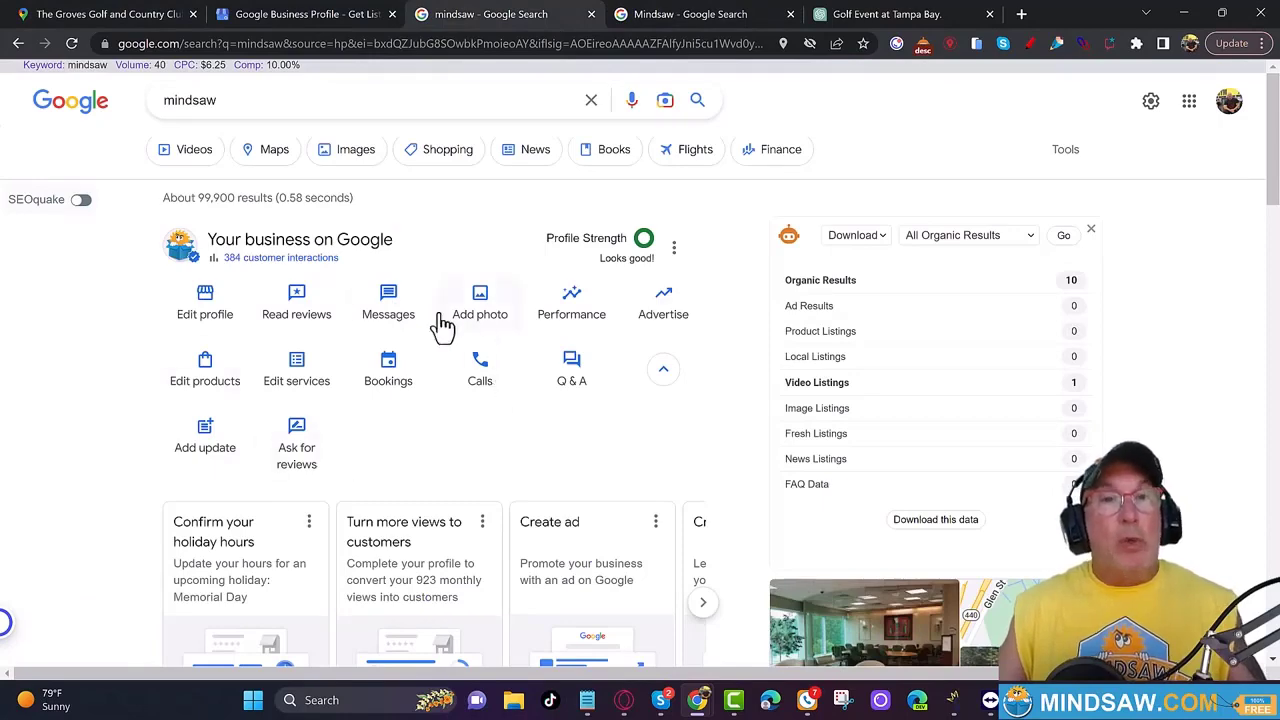
click(884, 16)
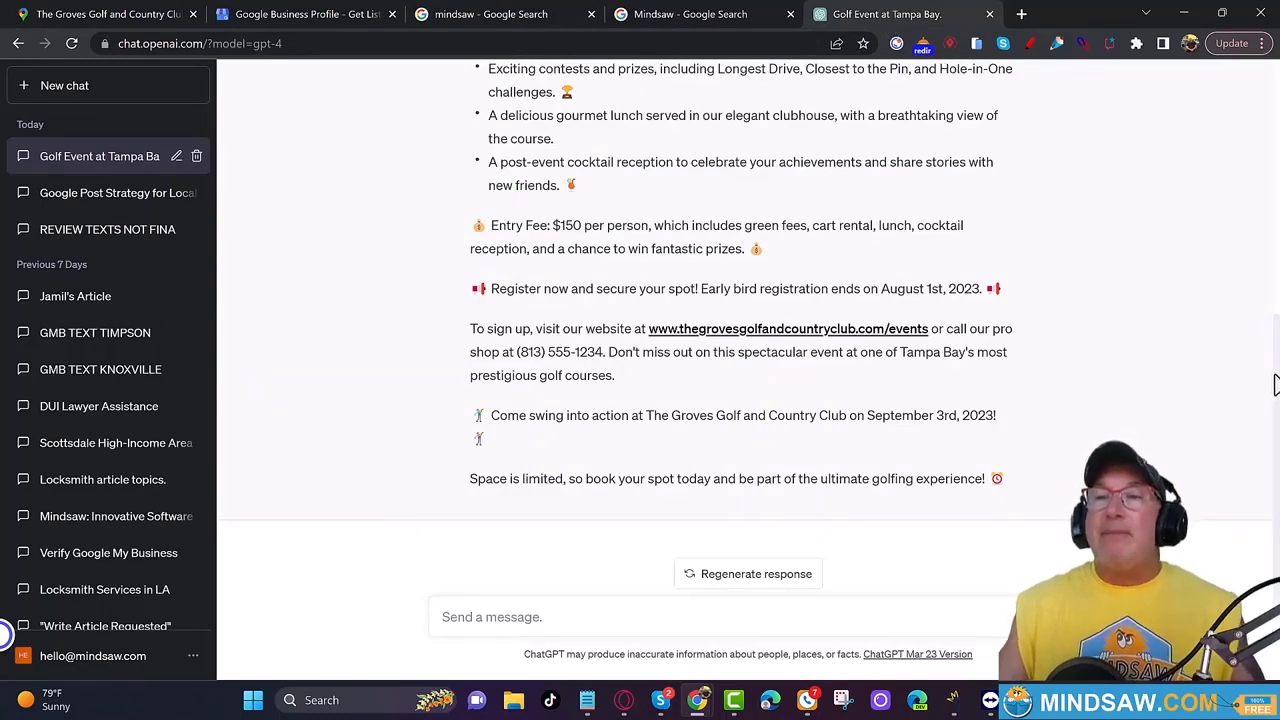
drag(1275, 383, 1277, 214)
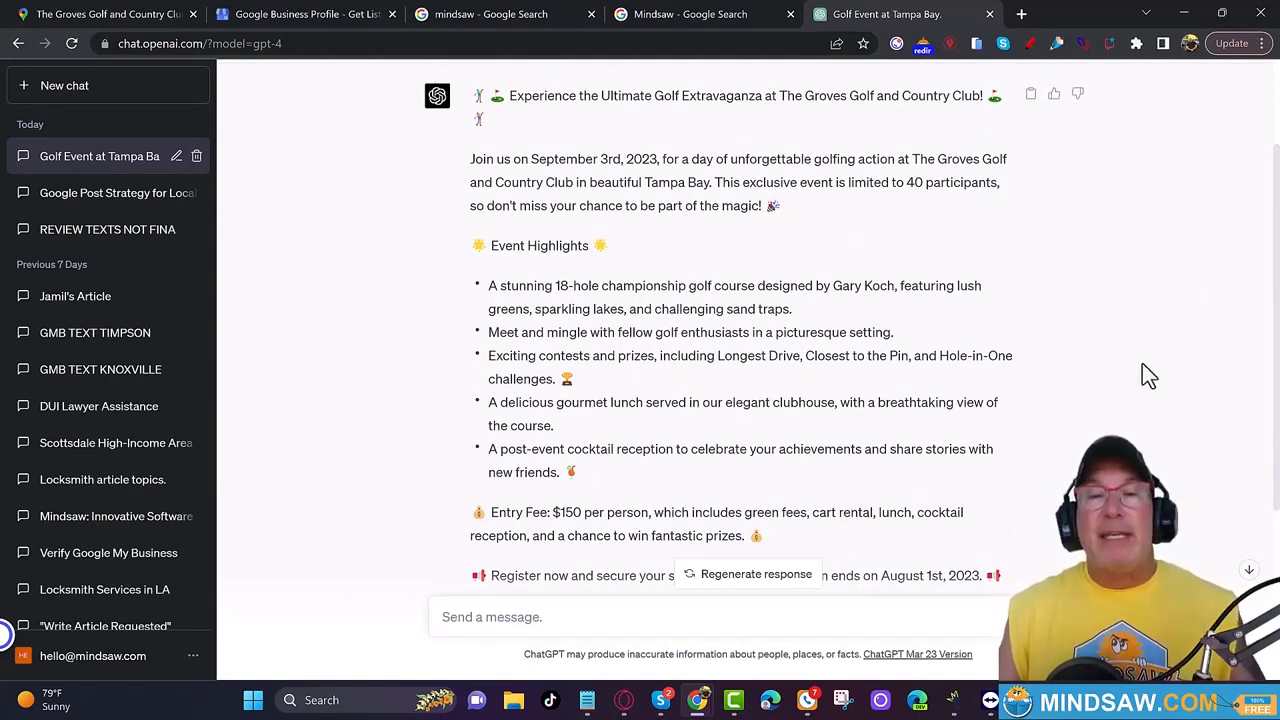
scroll(1088, 320, up, 3)
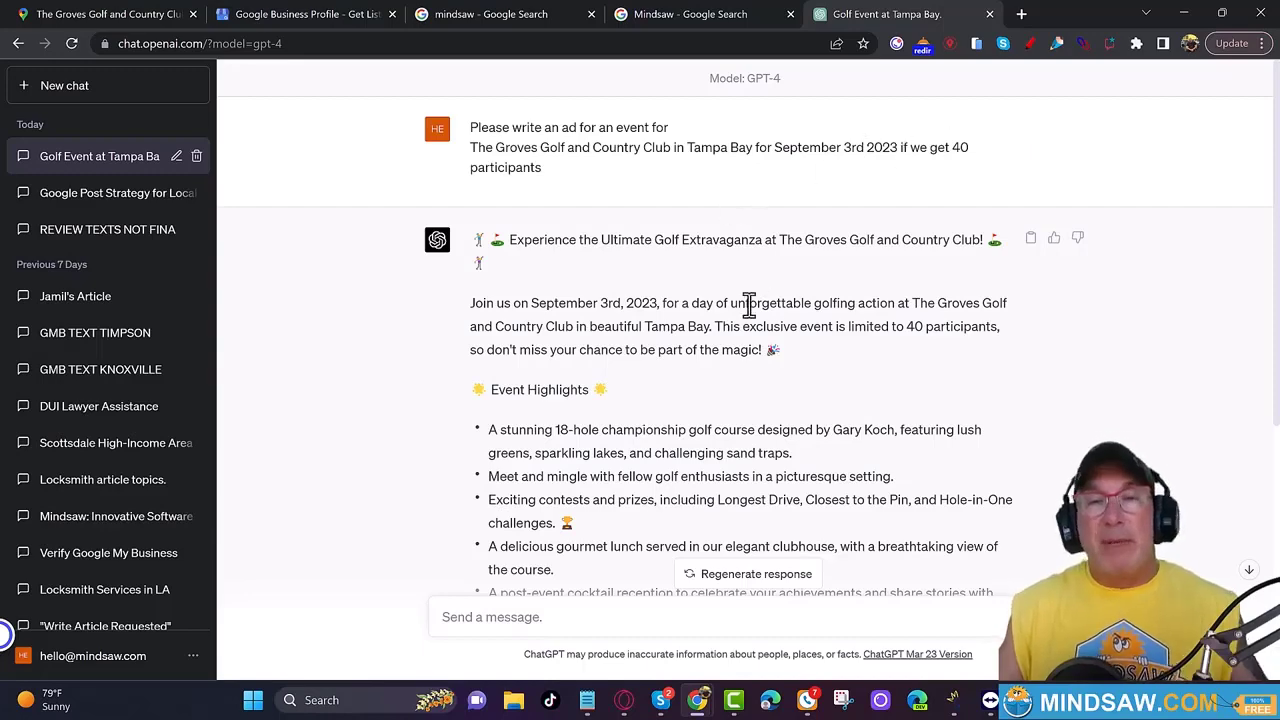
scroll(748, 308, down, 1)
scroll(745, 308, down, 3)
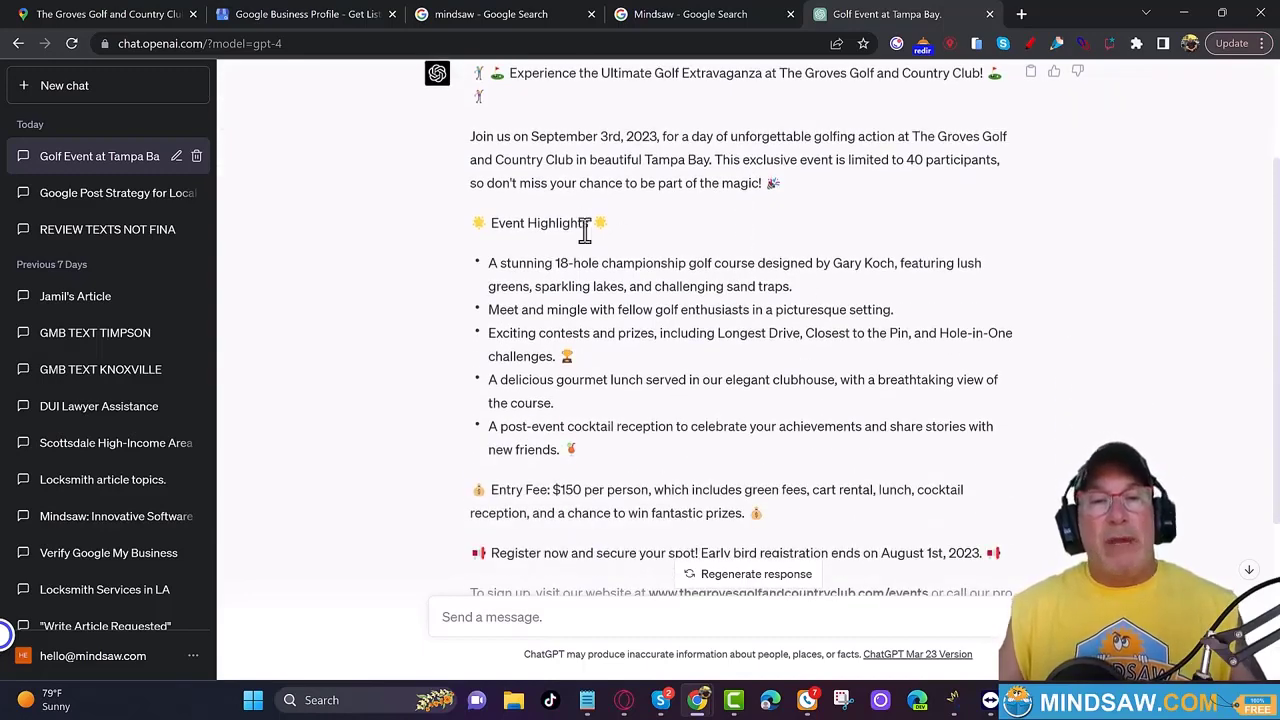
scroll(570, 278, down, 1)
scroll(570, 278, down, 2)
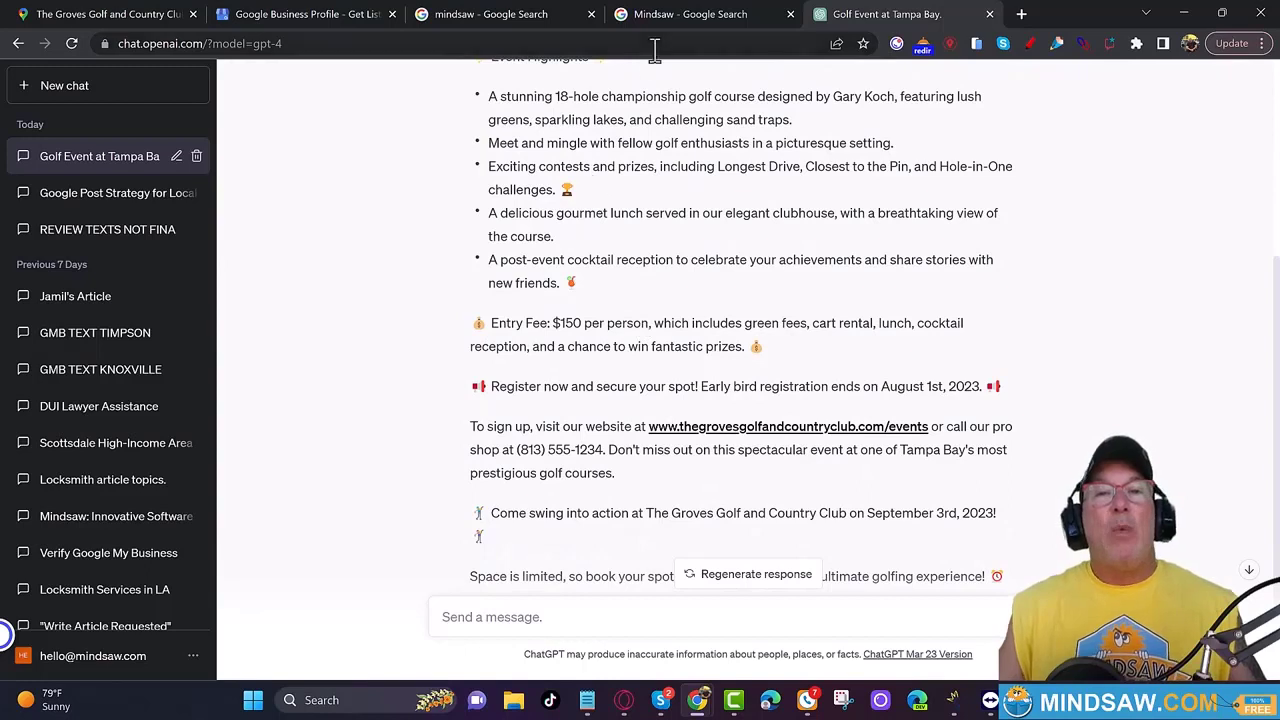
Step: Return to the drafted Mindsaw update and highlight "40 participants" near the start of its description
click(729, 20)
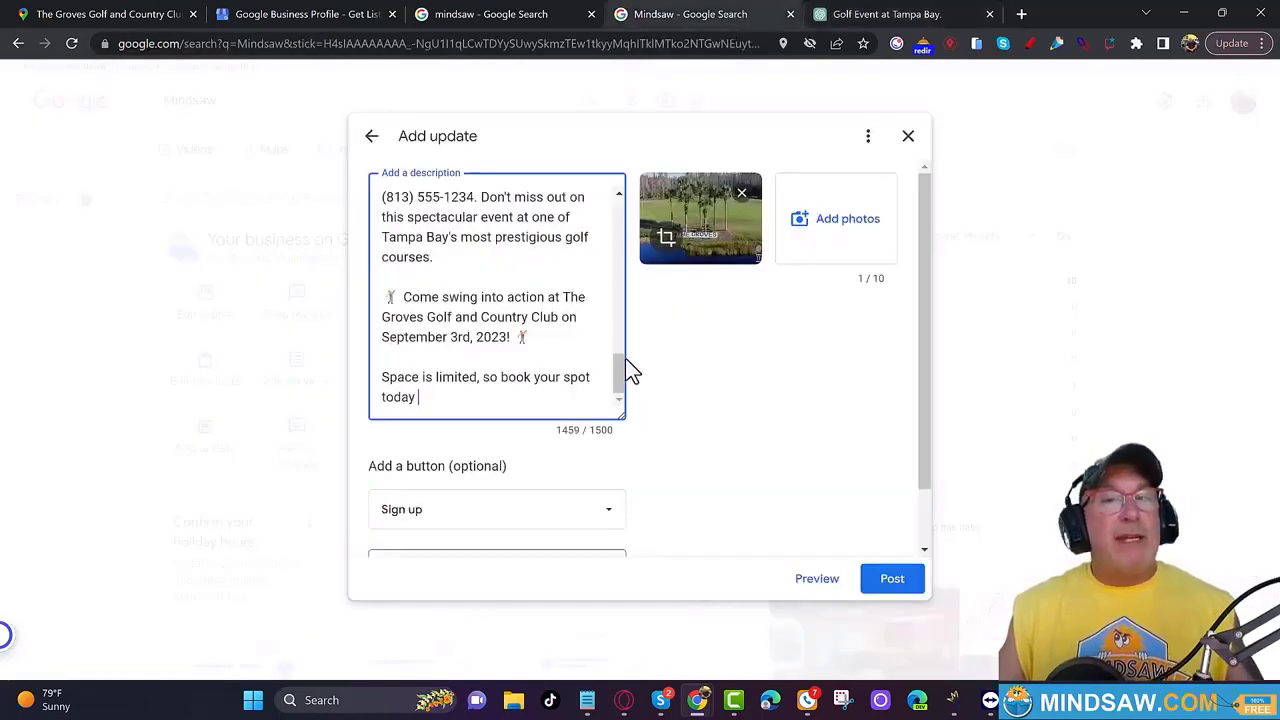
drag(623, 369, 614, 216)
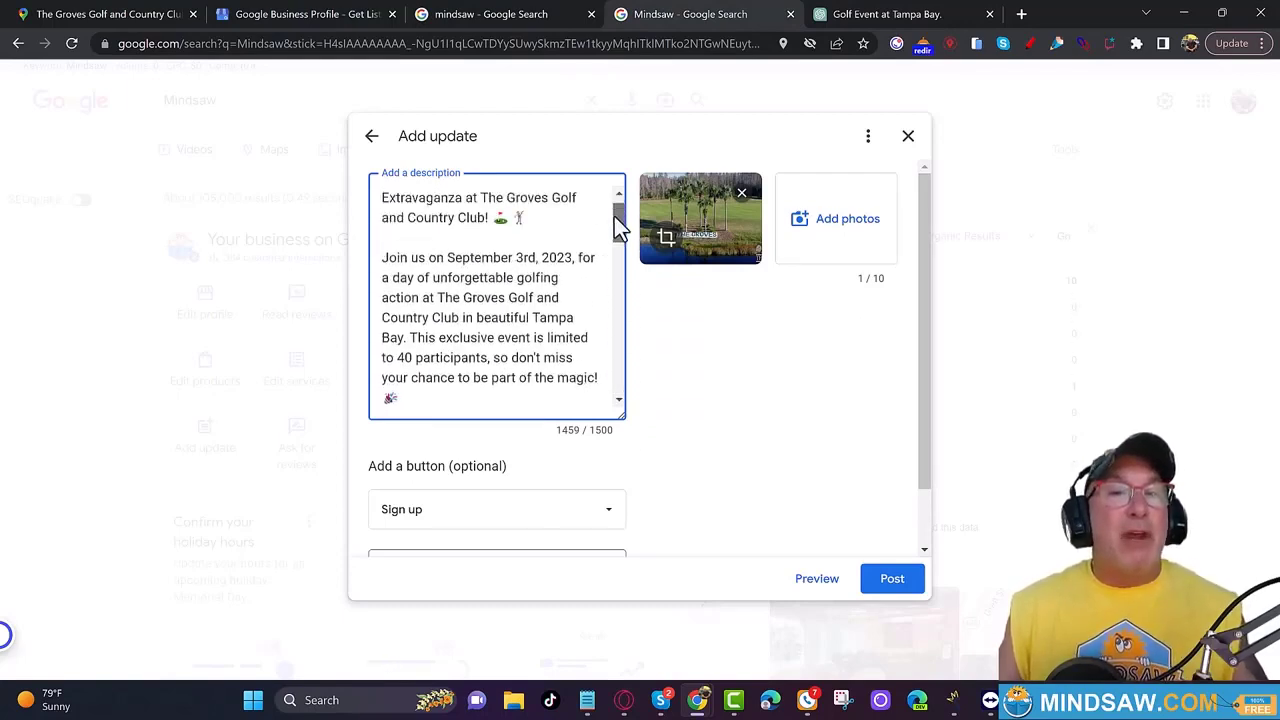
drag(488, 358, 400, 366)
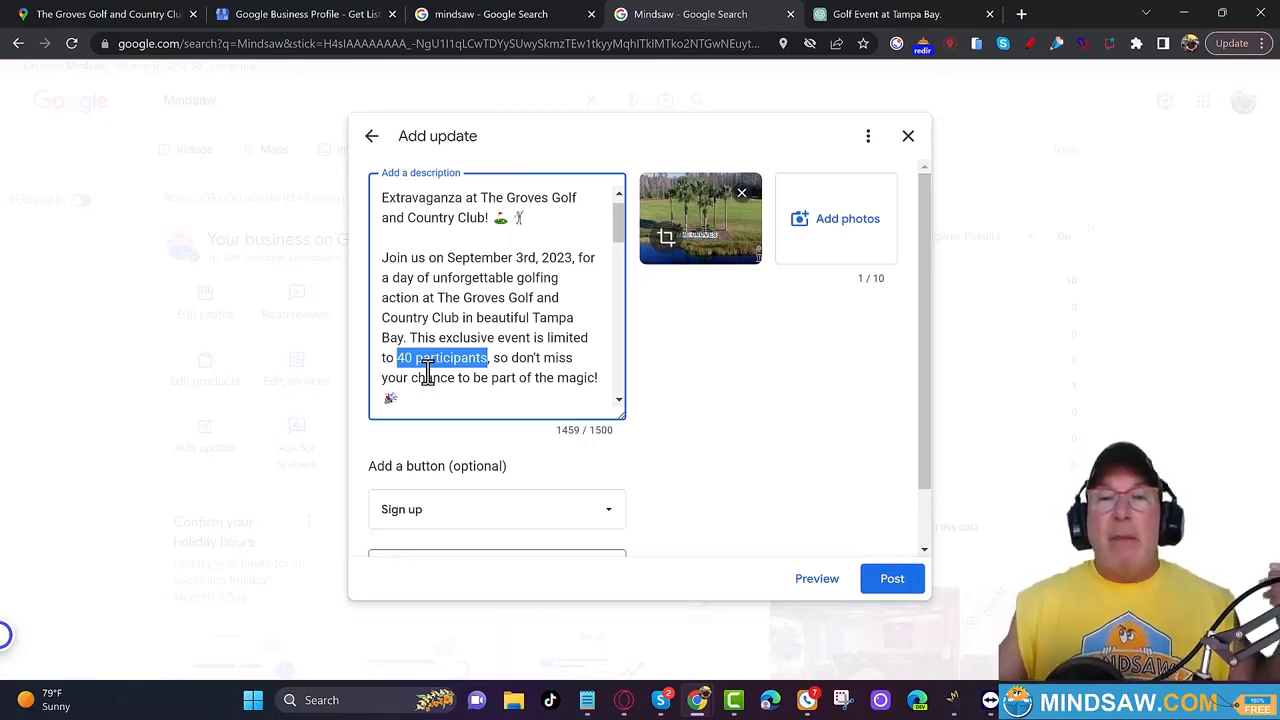
Step: In Google Maps, look for other nearby landmarks southeast of The Groves Golf and Country Club, closing in on Oakhurst Park
click(481, 17)
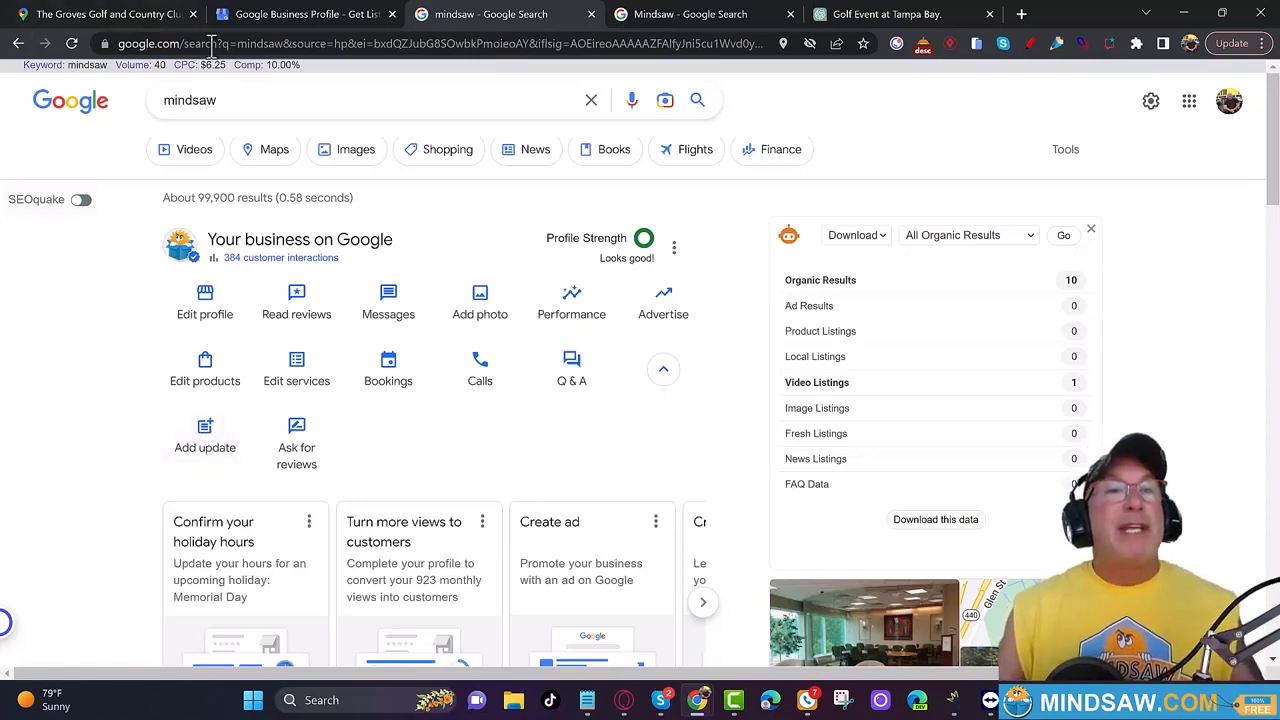
click(151, 16)
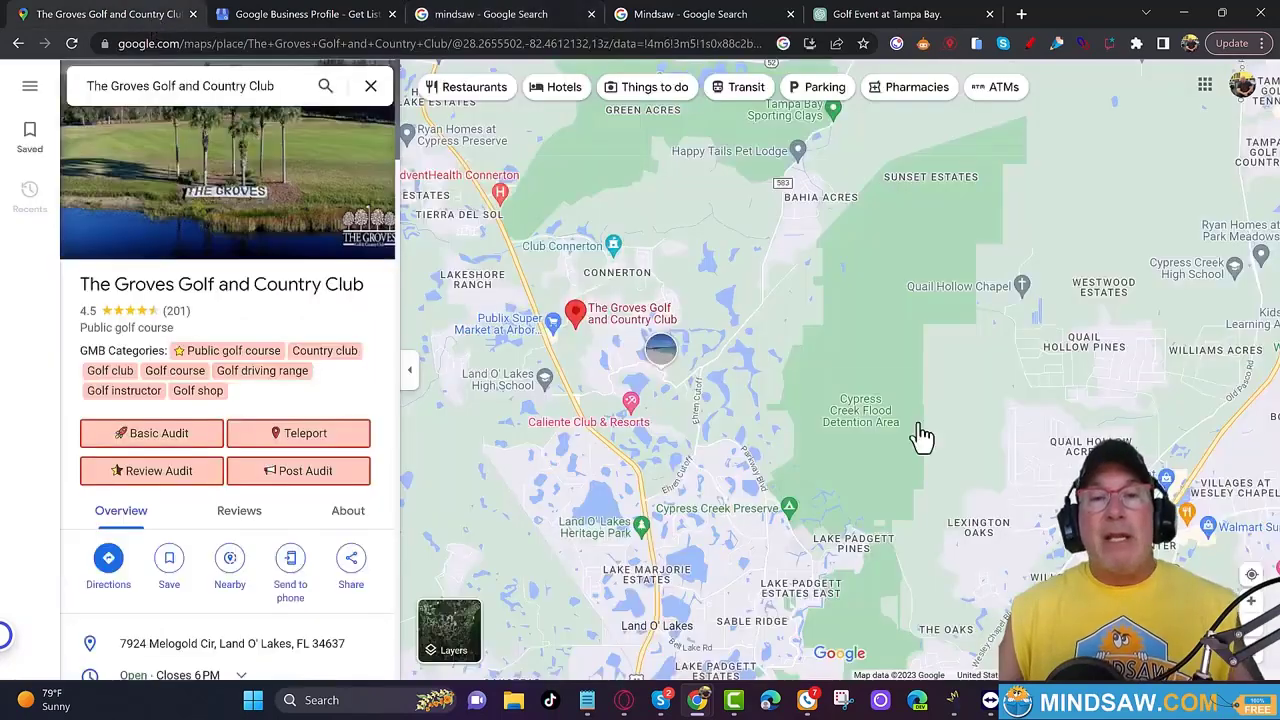
scroll(651, 392, up, 3)
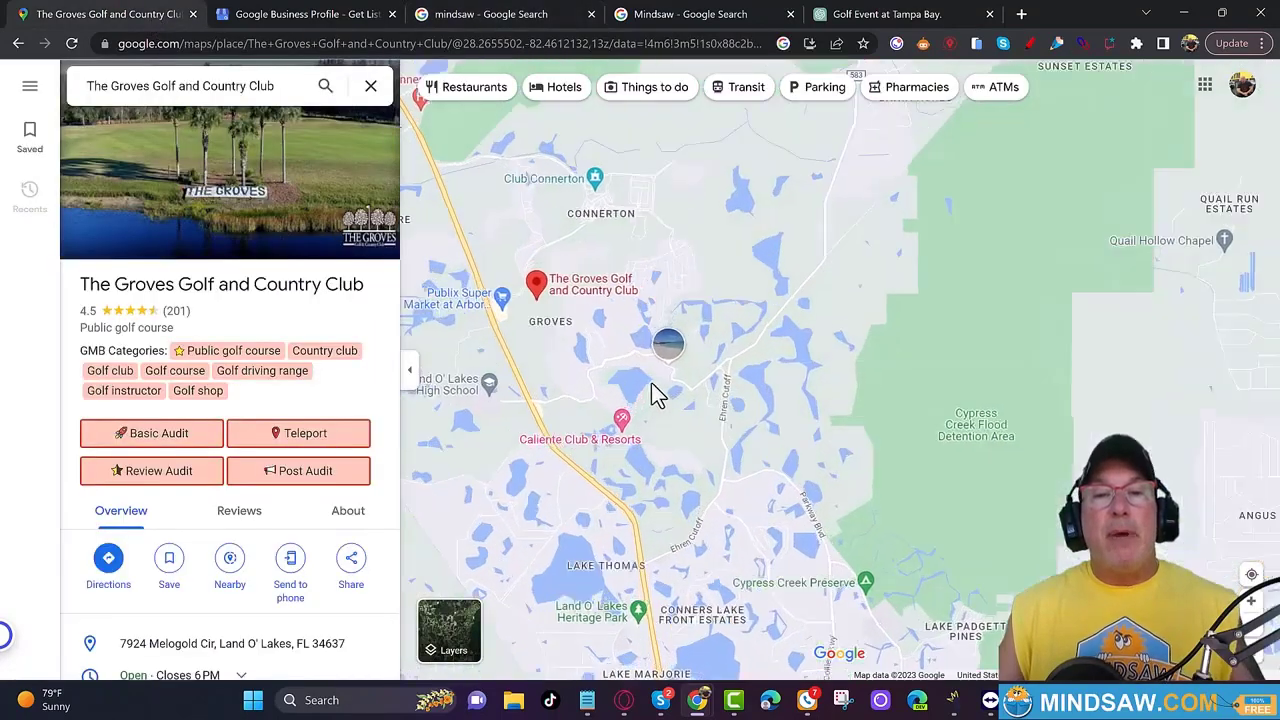
scroll(655, 395, up, 3)
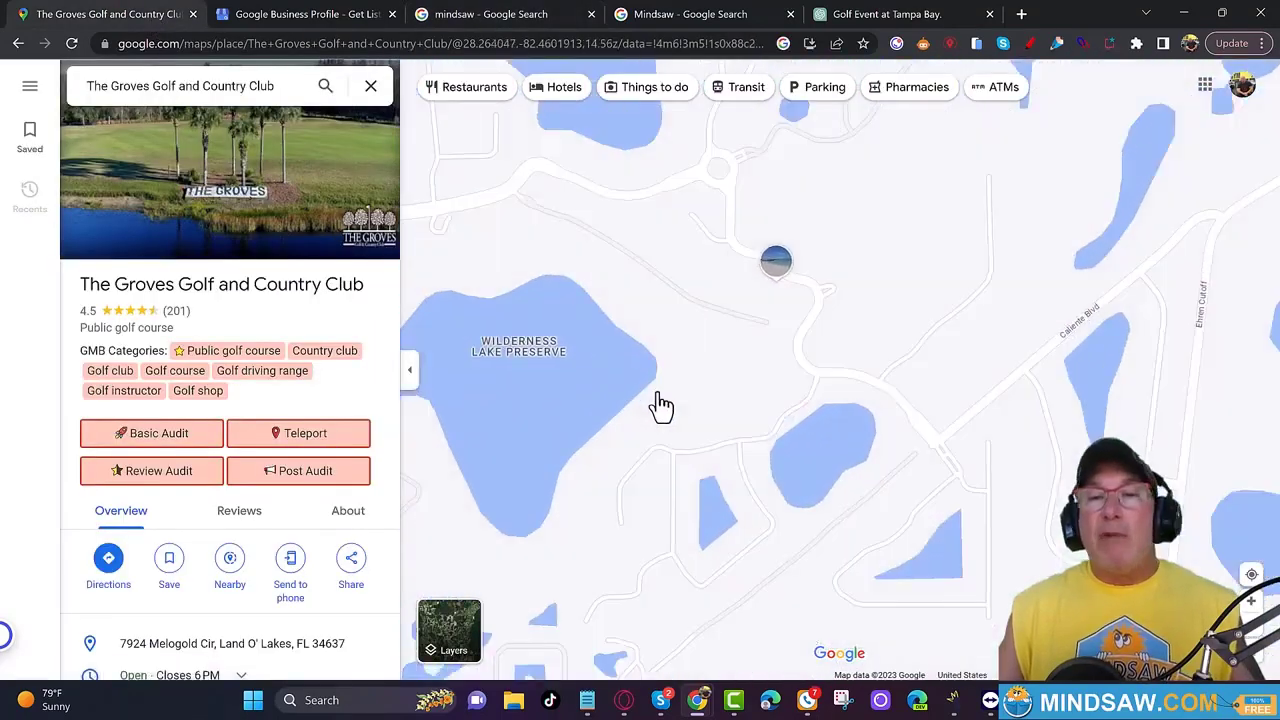
scroll(985, 450, up, 5)
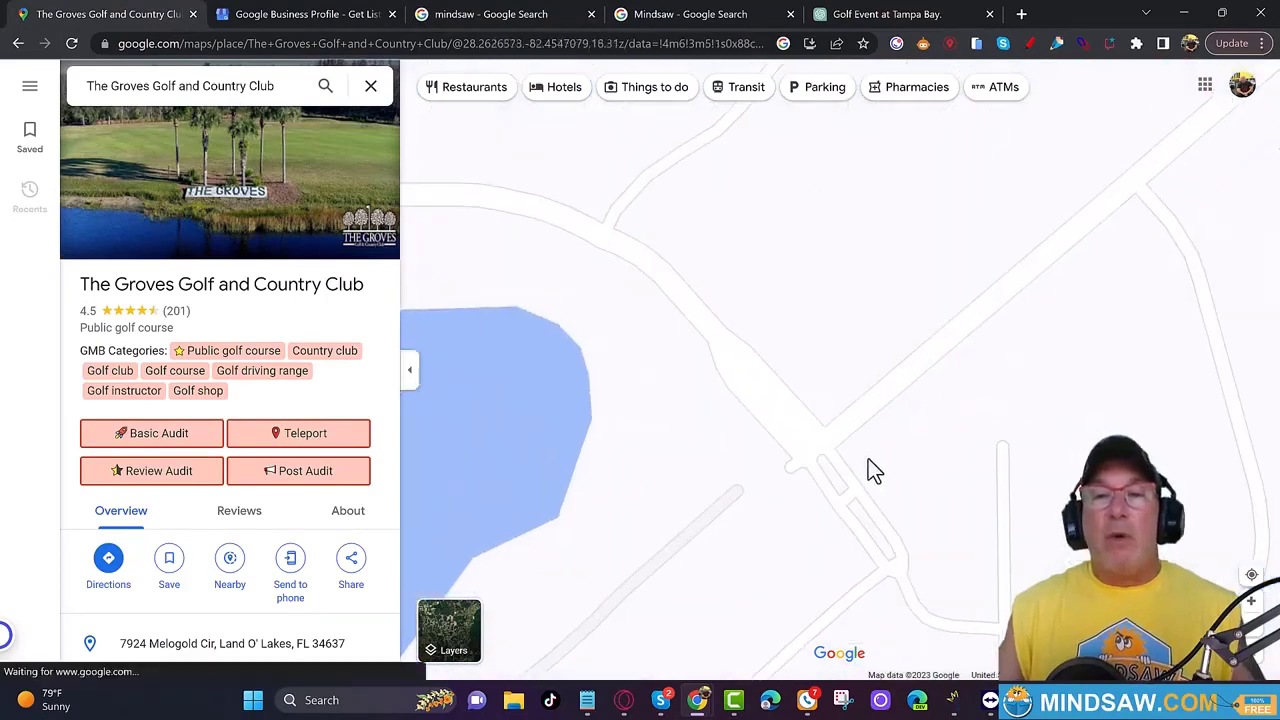
scroll(870, 470, up, 2)
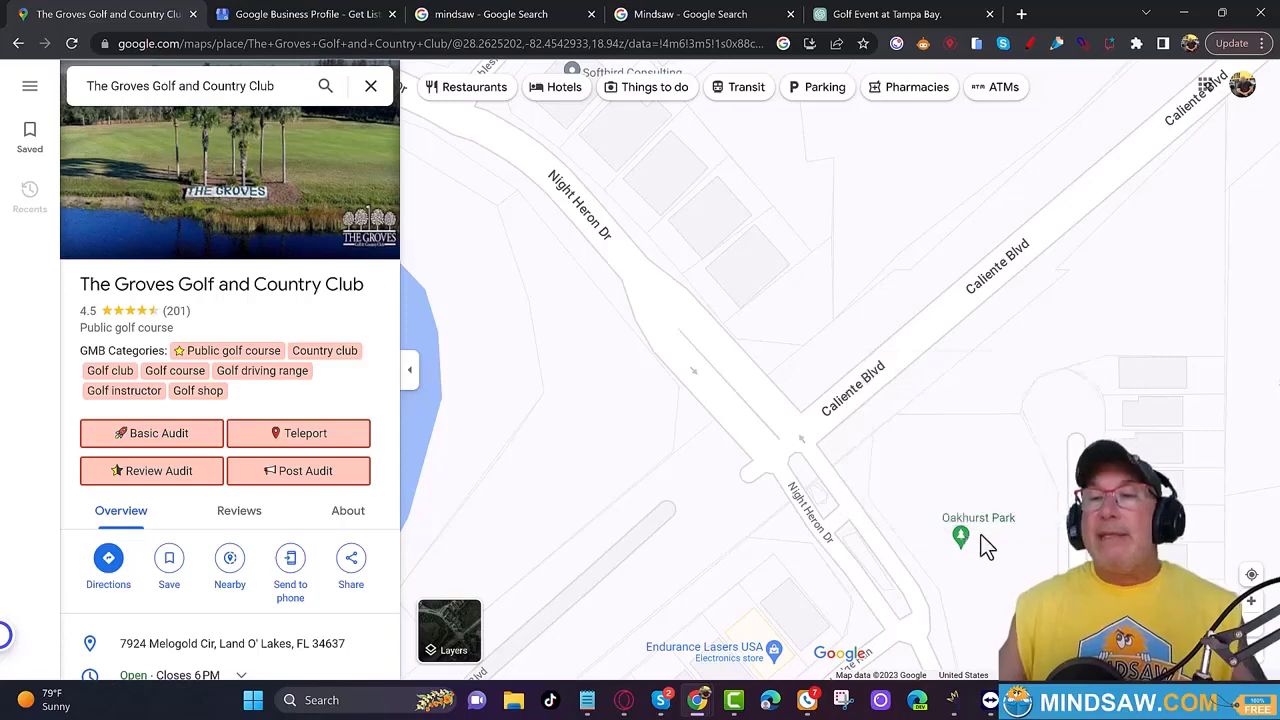
mouse_move(964, 543)
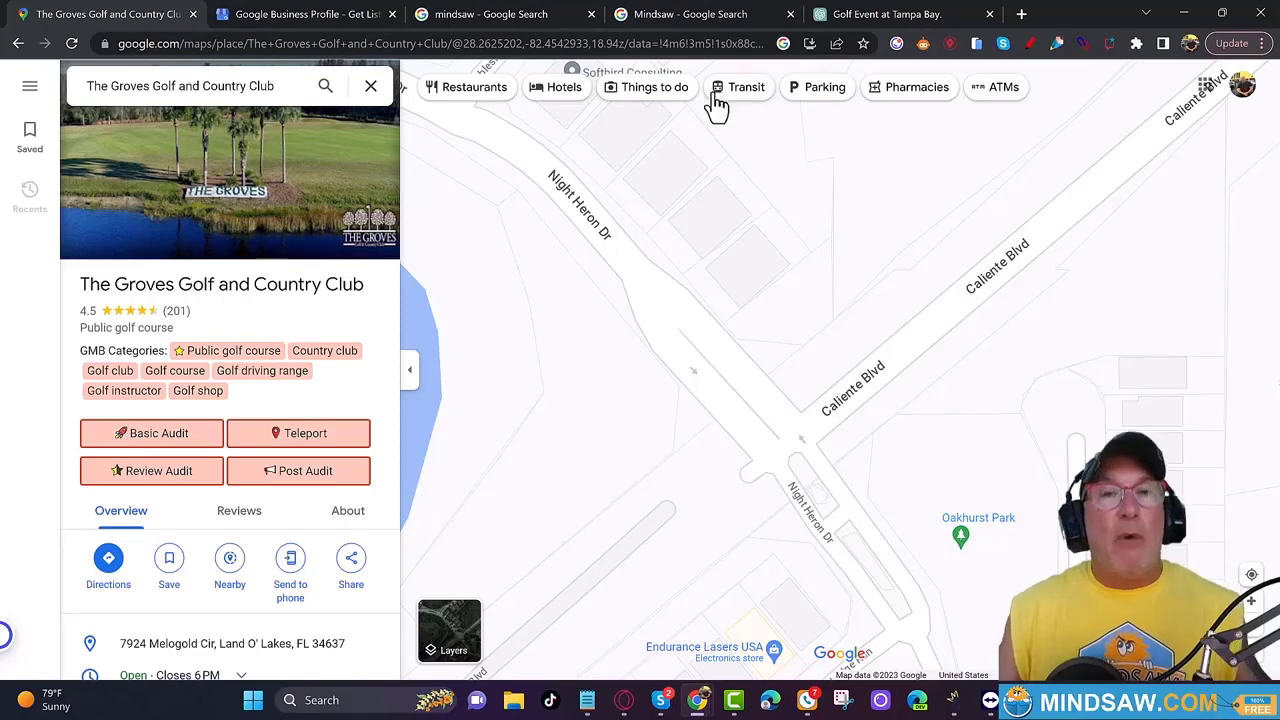
Step: Restore the wider map around The Groves Golf and Country Club listing and go back to the drafted Mindsaw update
click(683, 14)
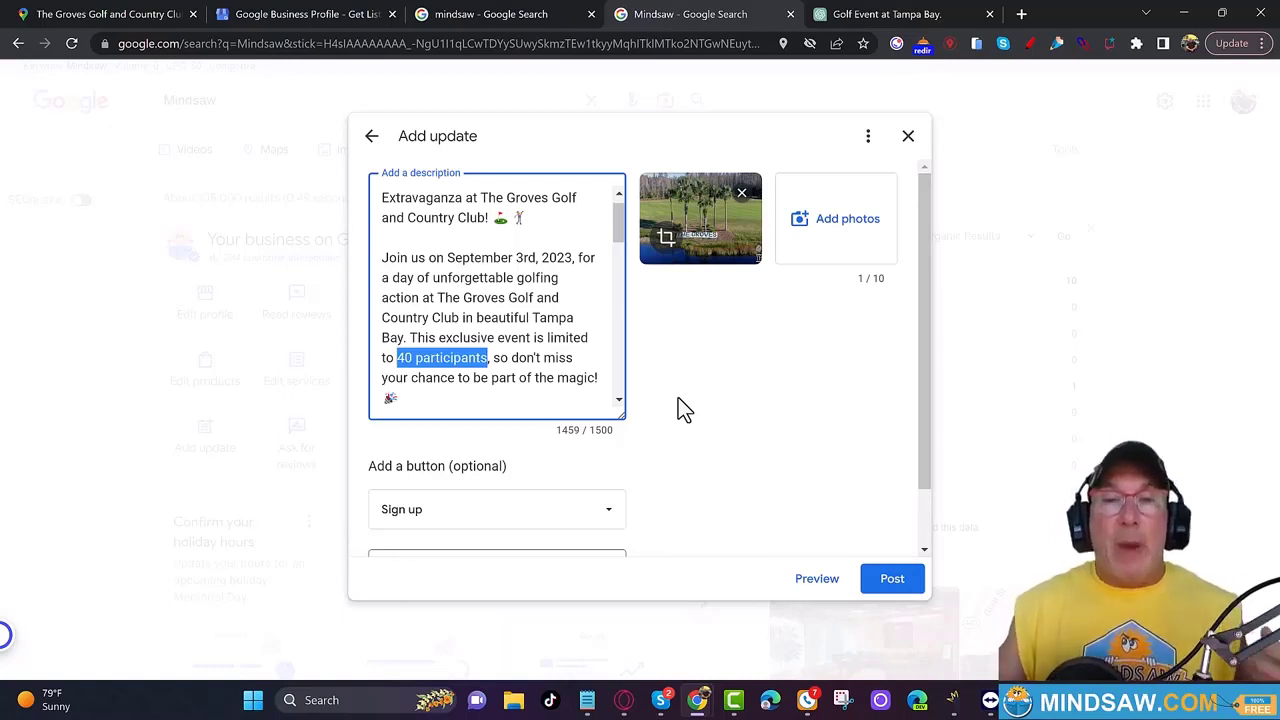
click(512, 14)
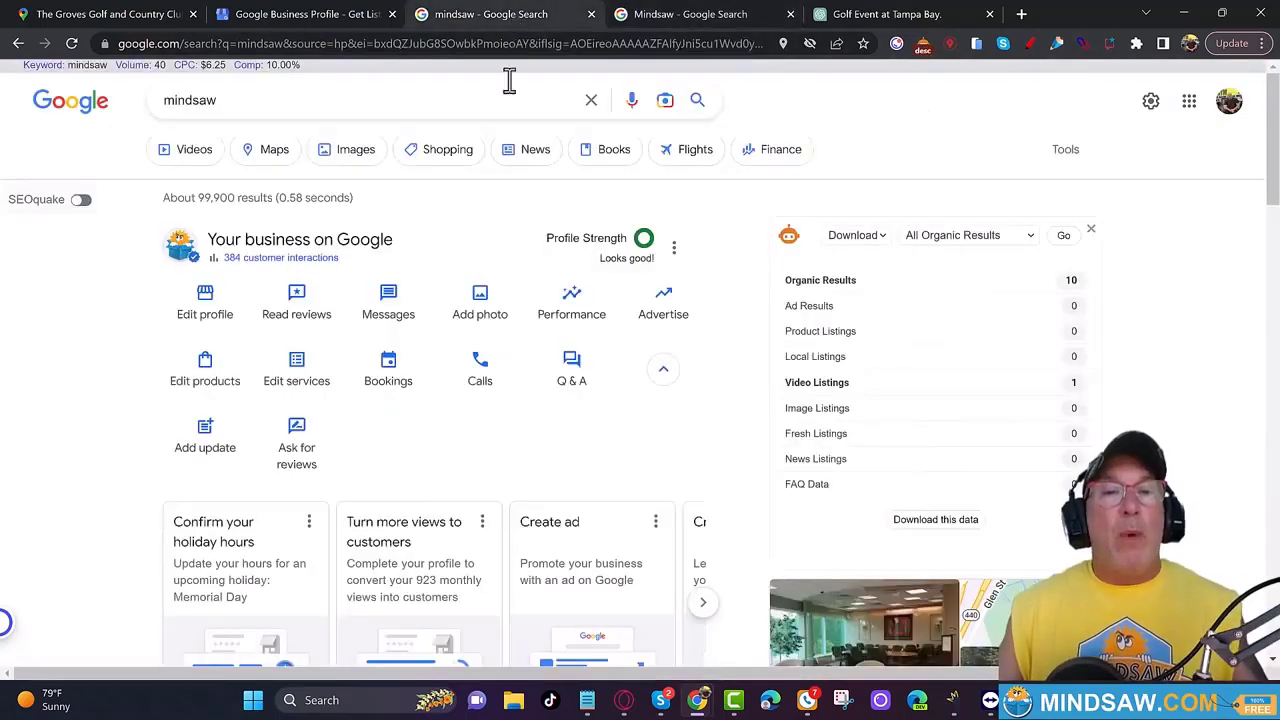
click(147, 22)
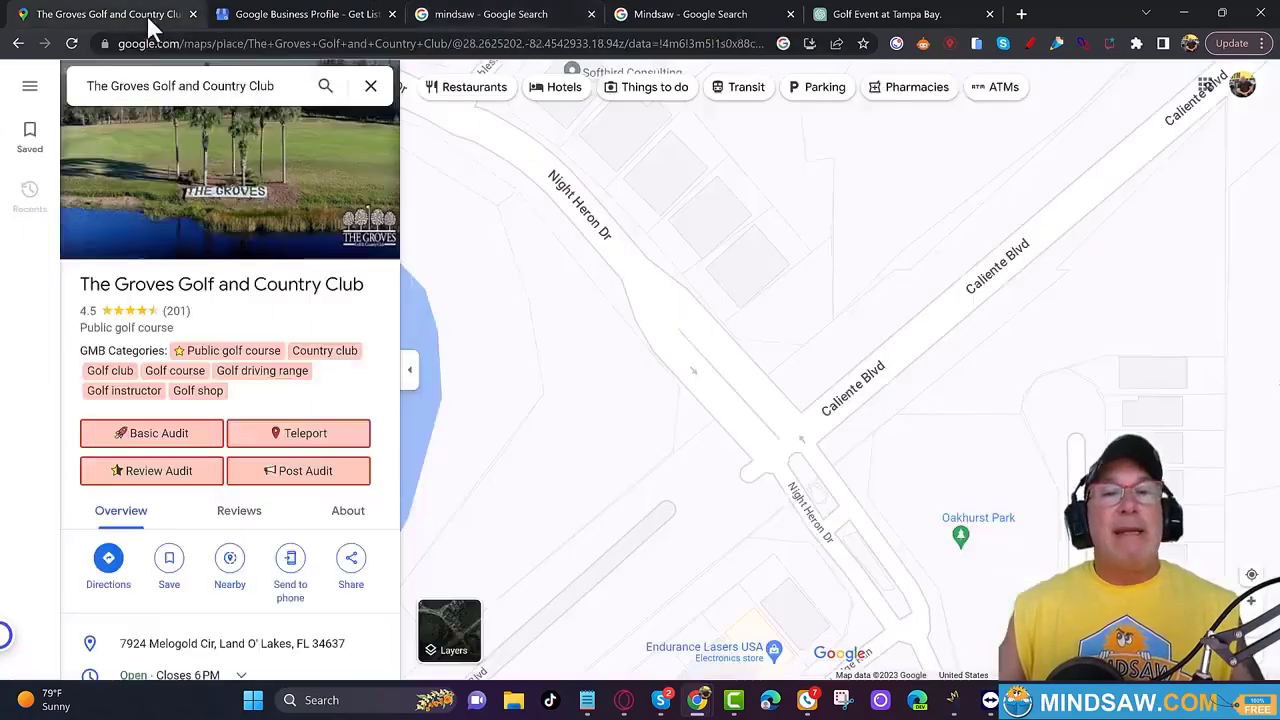
click(18, 44)
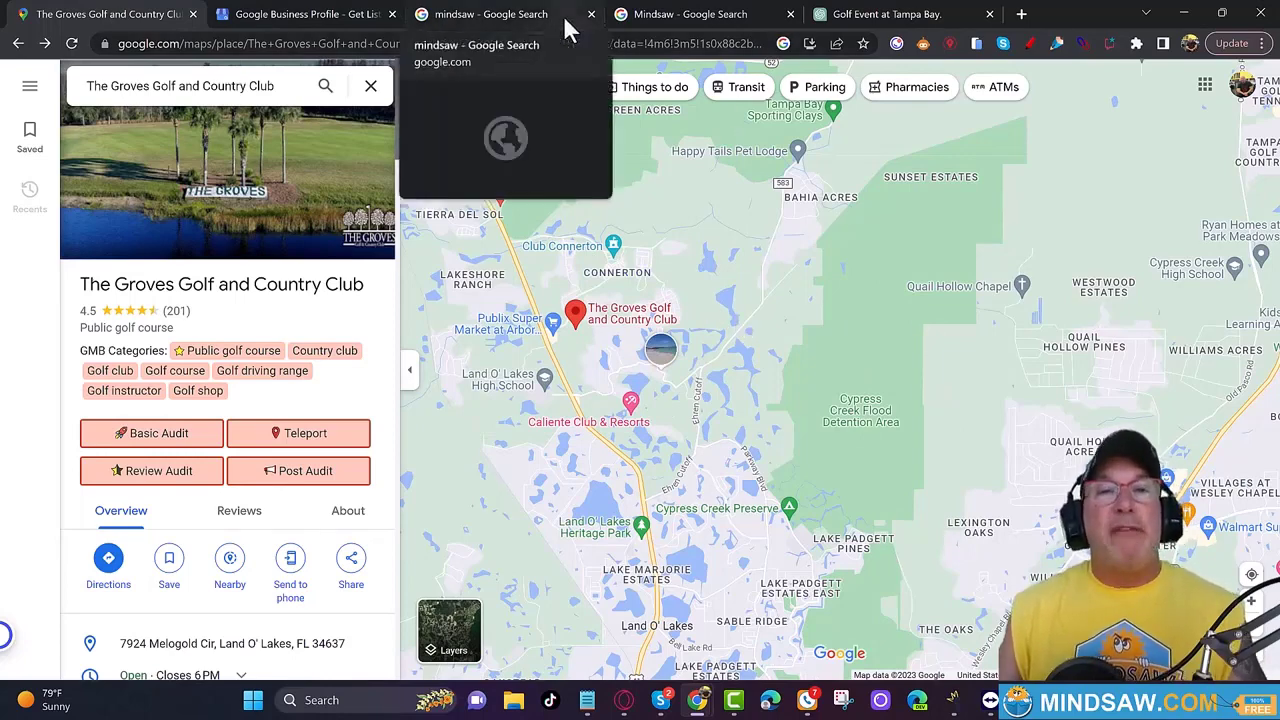
click(667, 20)
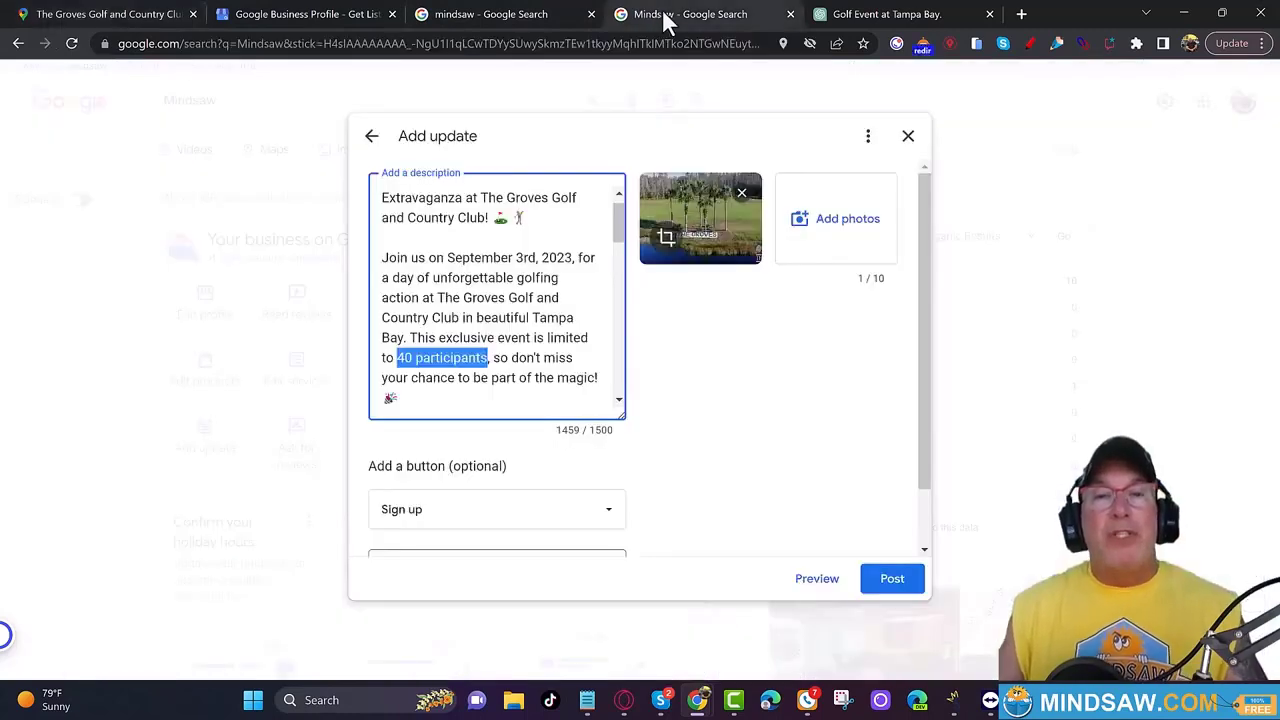